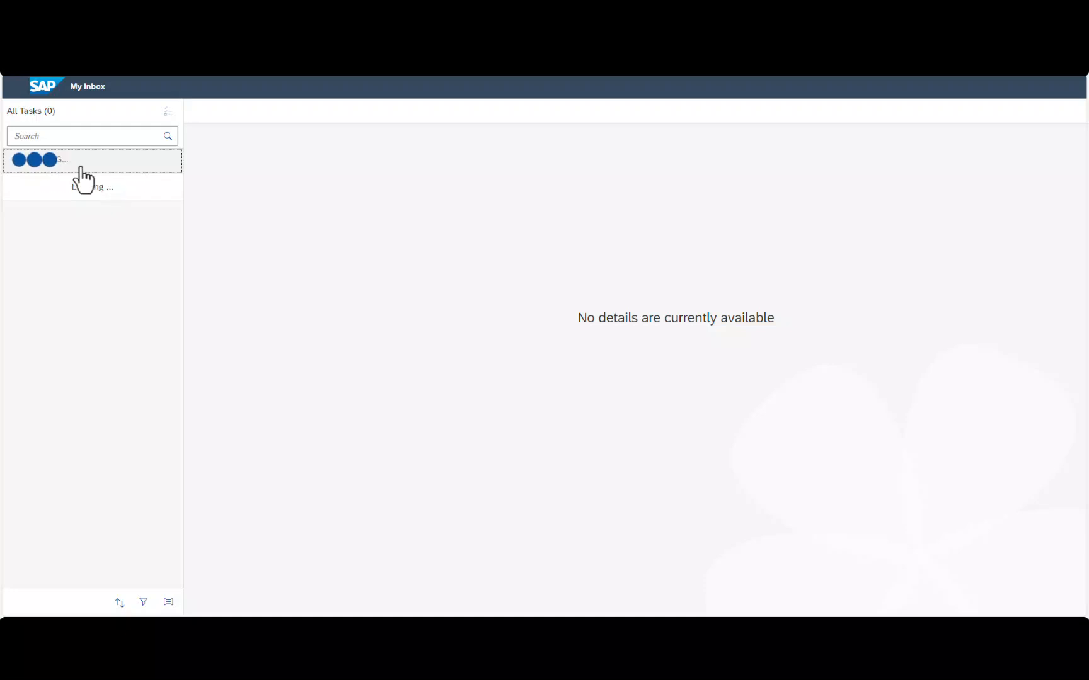
- Refresh My Inbox until 21 tasks show, then view the first Notification Blocked Invoice task
{"action": "left_click", "coordinate": [85, 164]}
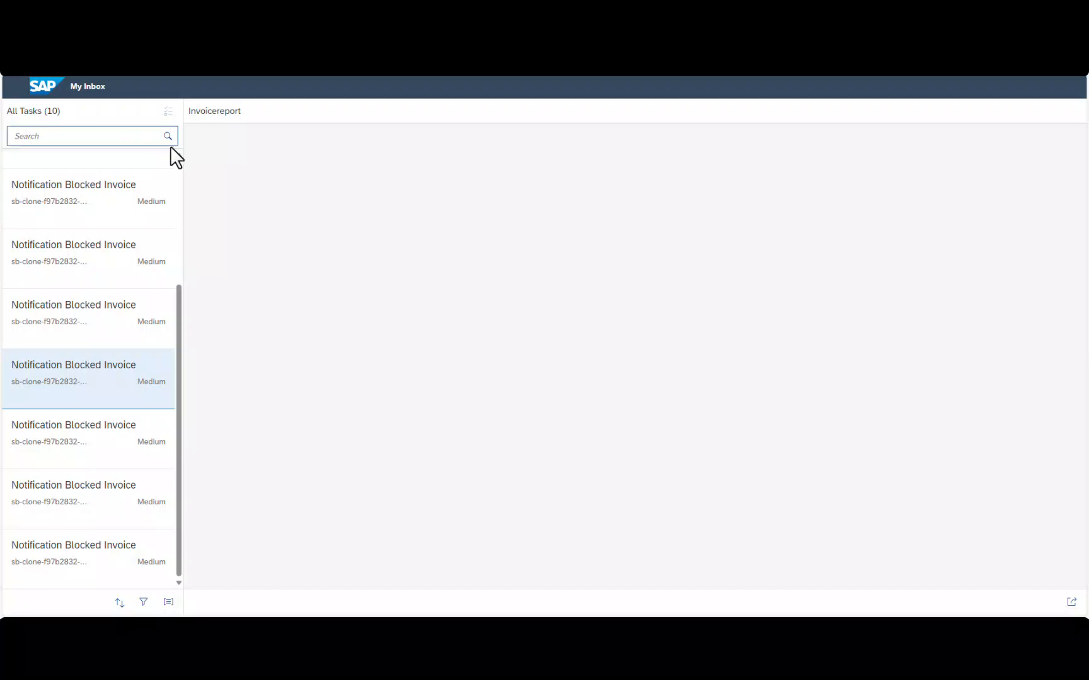
{"action": "left_click", "coordinate": [94, 136]}
{"action": "scroll", "coordinate": [117, 191], "scroll_direction": "up", "scroll_amount": 3}
{"action": "left_click", "coordinate": [125, 165]}
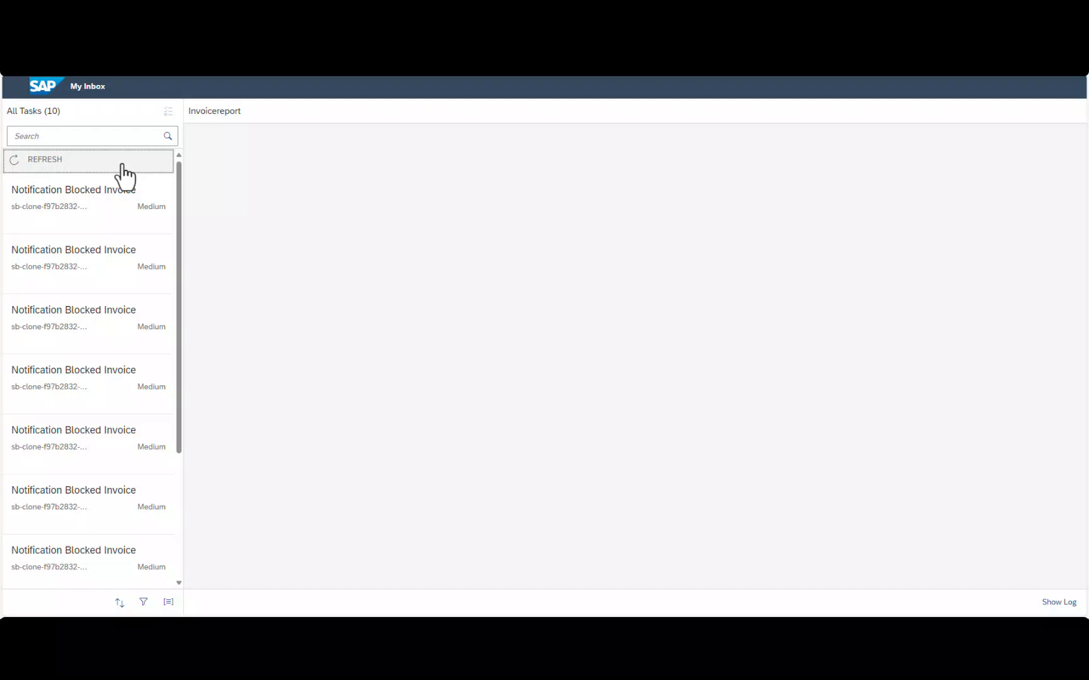
{"action": "left_click", "coordinate": [124, 166]}
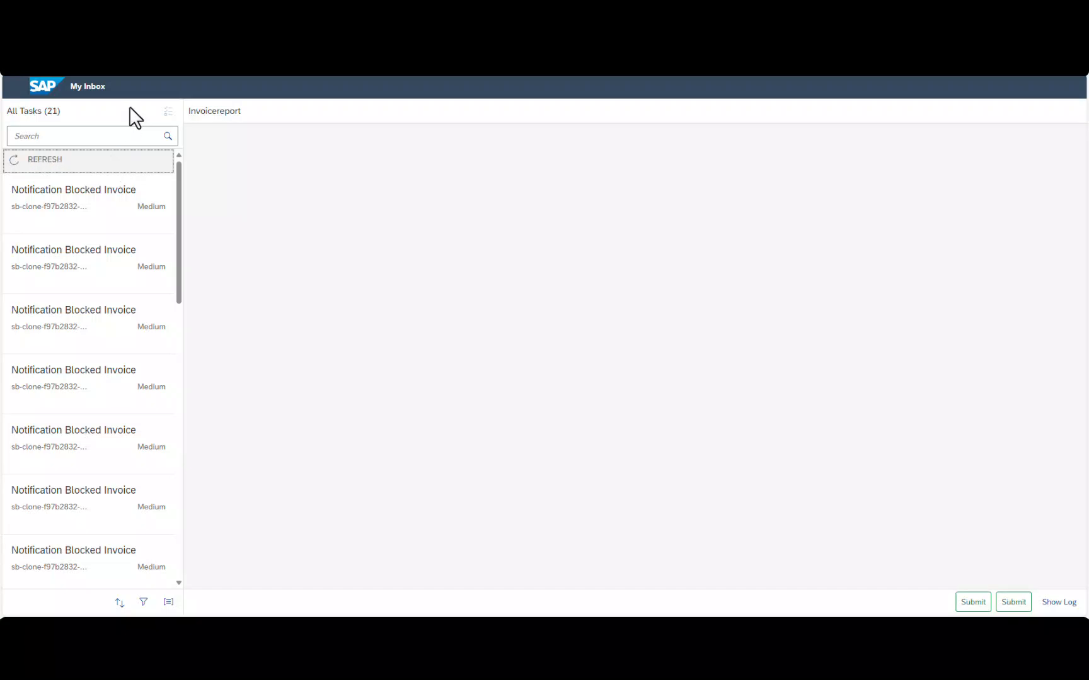
{"action": "left_click", "coordinate": [102, 205]}
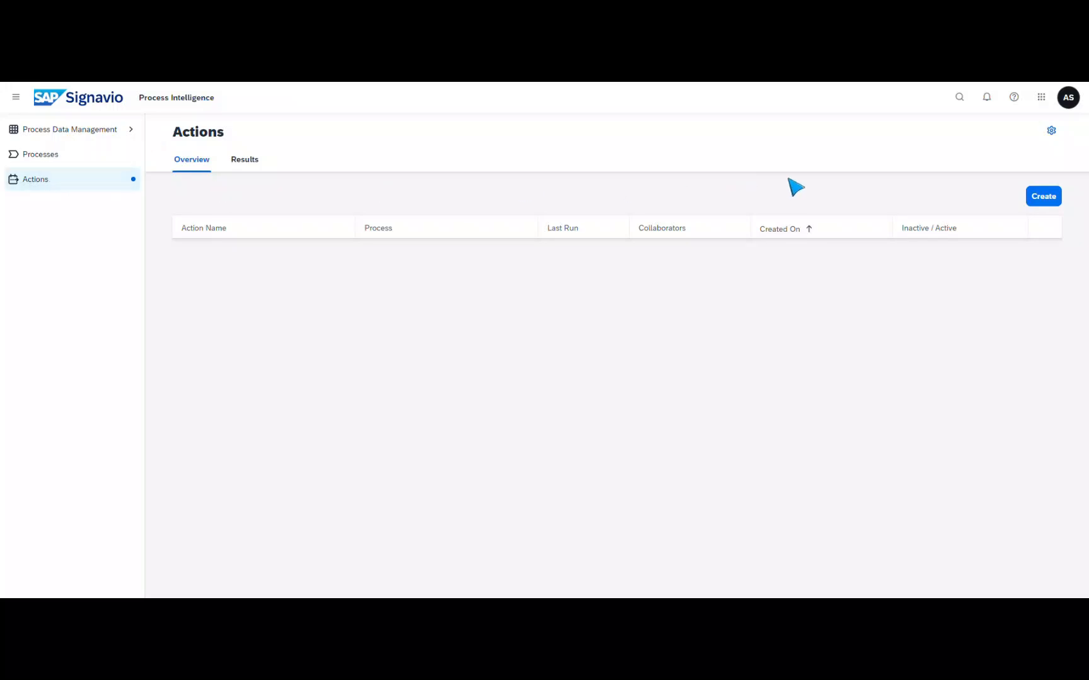
- Start a new integration of type SAP Build Process Automation and reach its BTP Service Key field
{"action": "left_click", "coordinate": [1052, 130]}
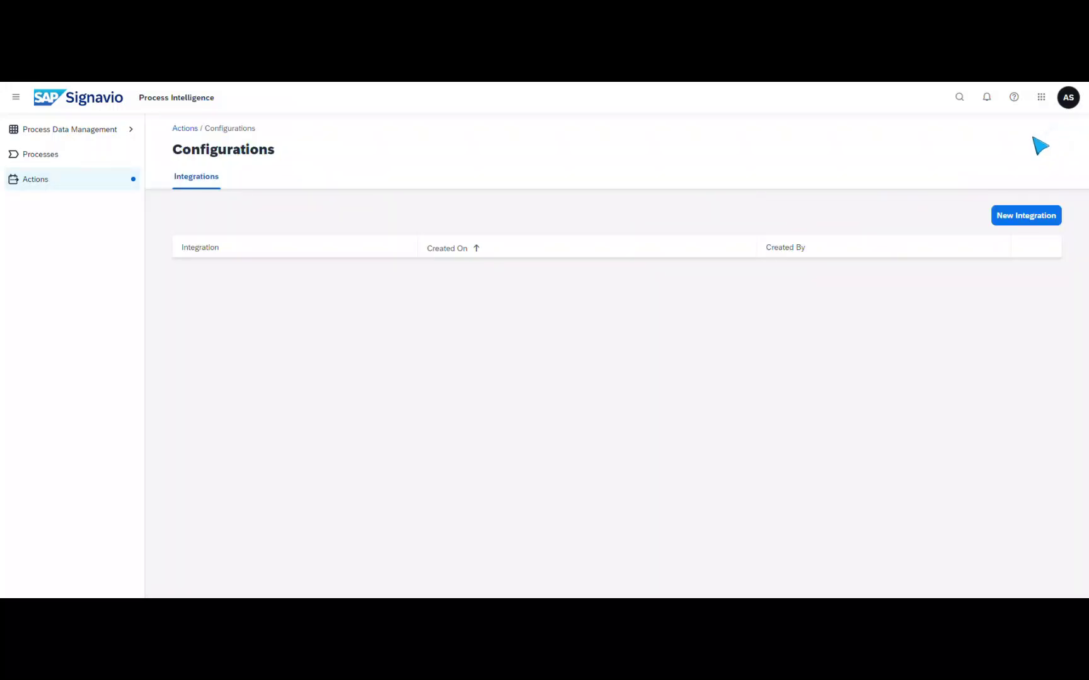
{"action": "left_click", "coordinate": [1029, 215]}
{"action": "left_click", "coordinate": [506, 227]}
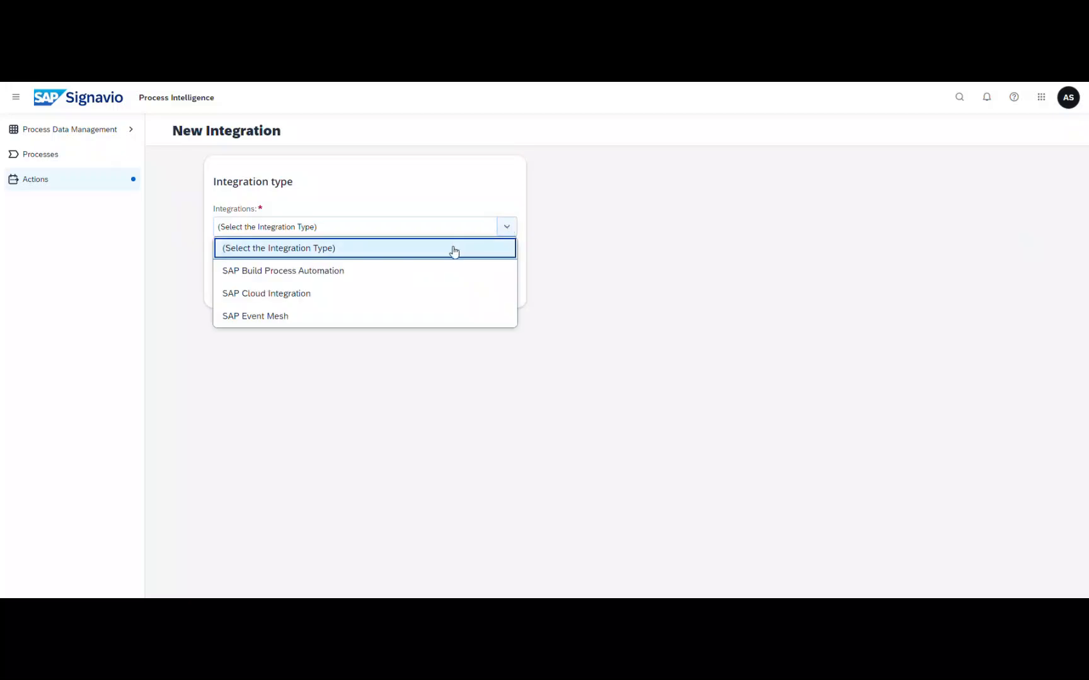
{"action": "left_click", "coordinate": [339, 274]}
{"action": "left_click", "coordinate": [340, 328]}
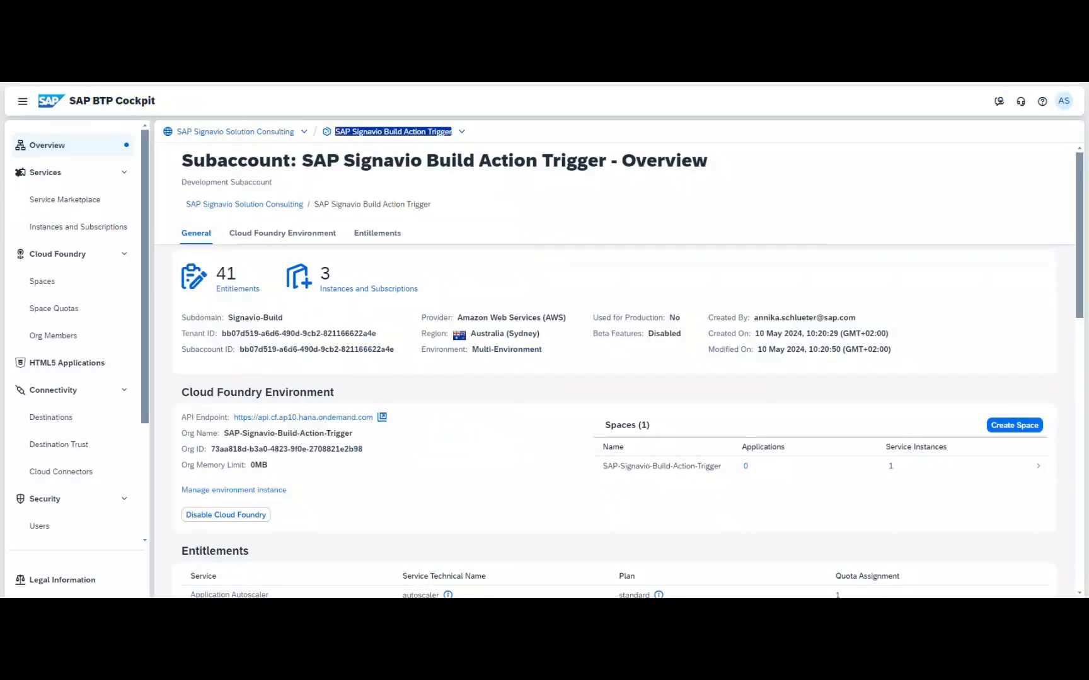
- Copy the sap_process_automation instance's service key JSON and paste it into the BTP Service Key field
{"action": "left_click", "coordinate": [370, 290]}
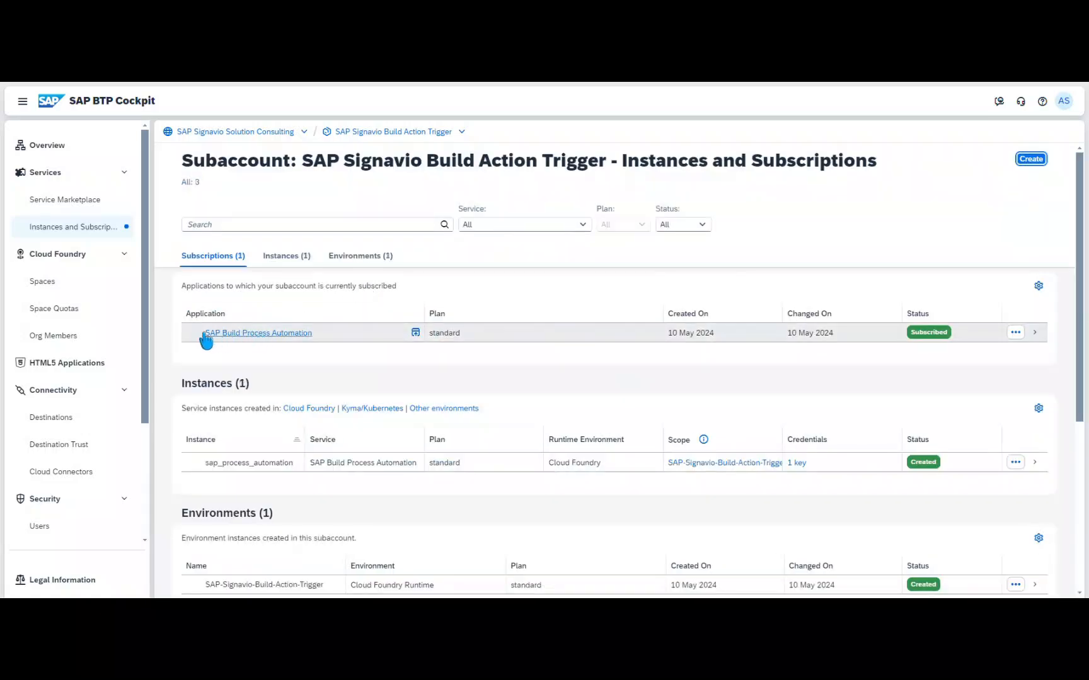
{"action": "scroll", "coordinate": [766, 366], "scroll_direction": "down", "scroll_amount": 1}
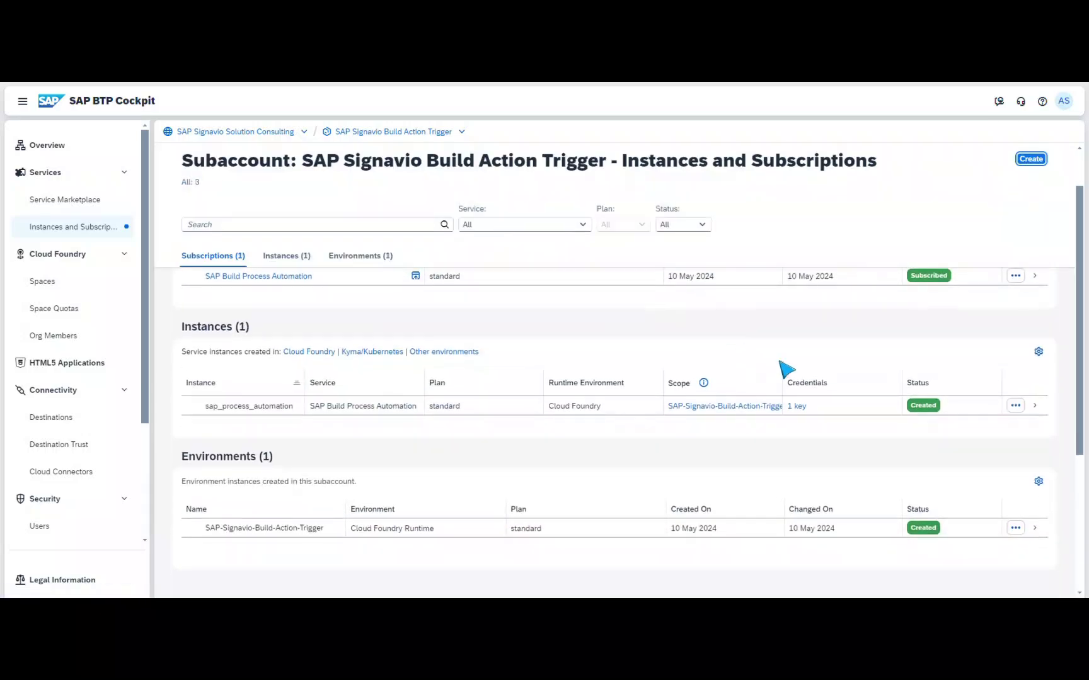
{"action": "left_click", "coordinate": [796, 406]}
{"action": "left_click", "coordinate": [637, 465]}
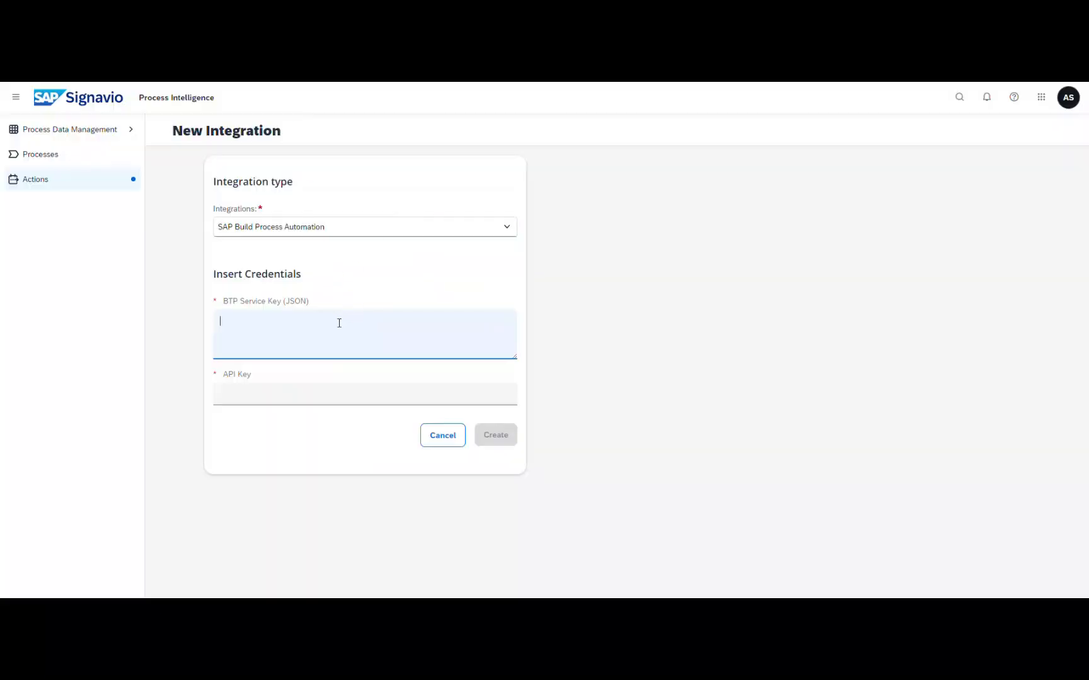
{"action": "key", "text": "ctrl+v"}
{"action": "scroll", "coordinate": [596, 324], "scroll_direction": "down", "scroll_amount": 3}
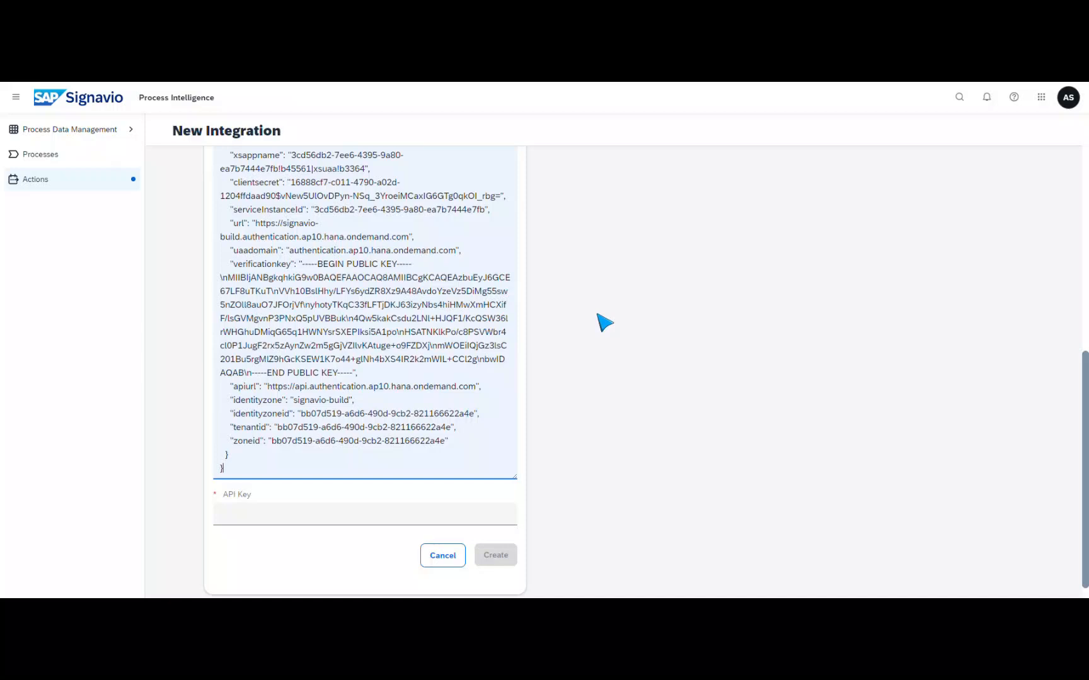
{"action": "left_click", "coordinate": [336, 518]}
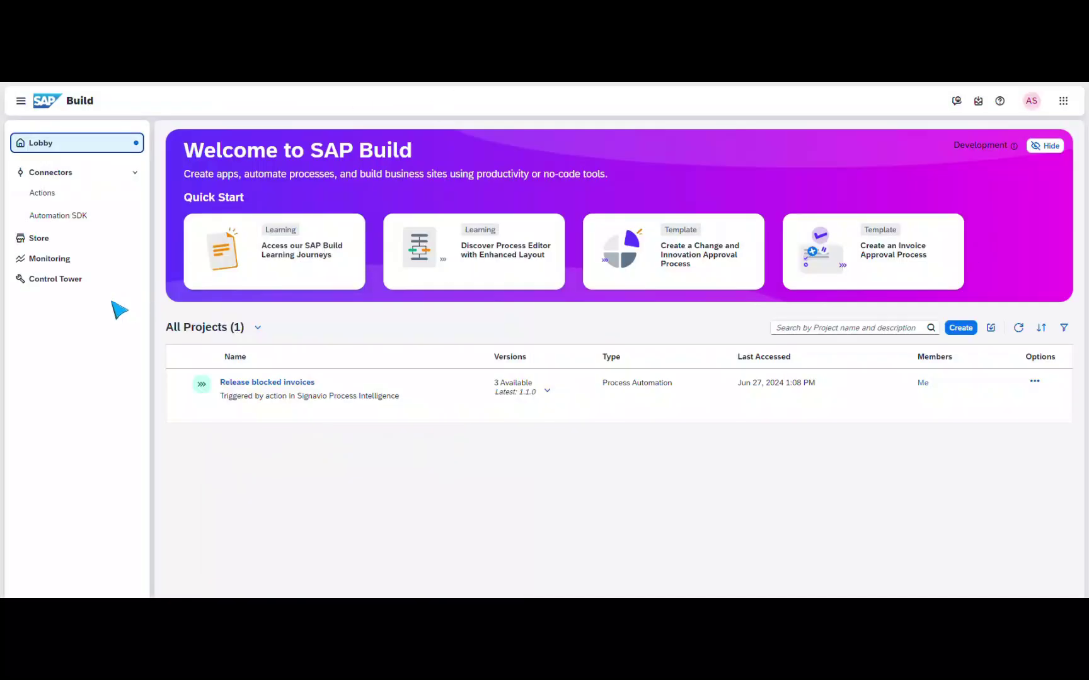
- In Control Tower, add a new Signavio API key with trigger_read and trigger_execute scopes
{"action": "left_click", "coordinate": [76, 278]}
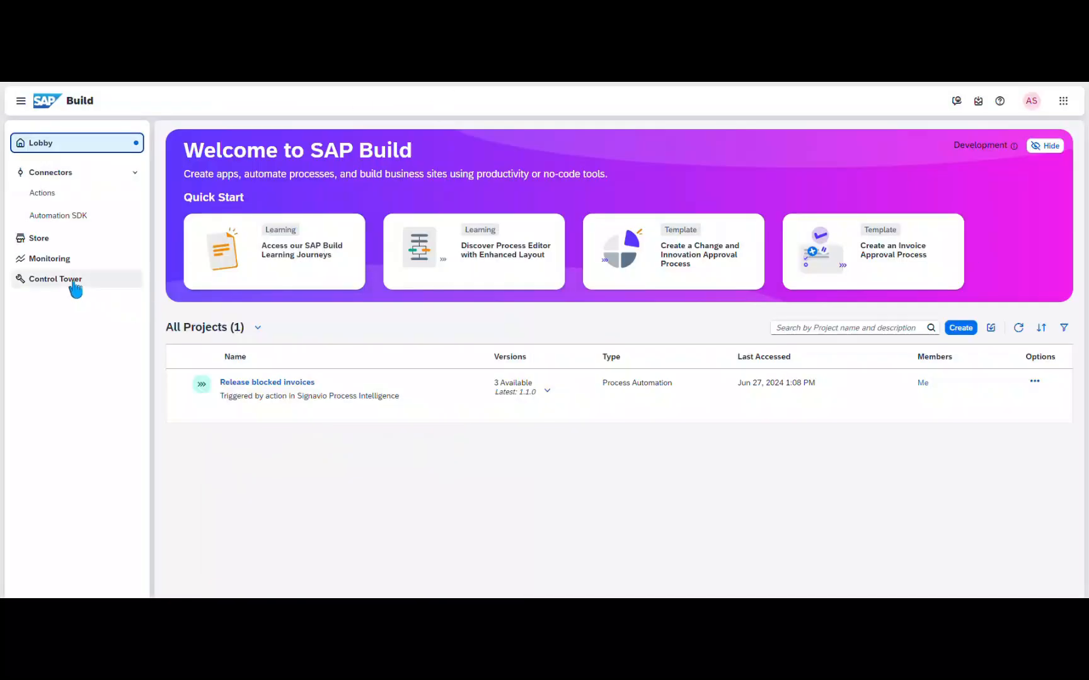
{"action": "scroll", "coordinate": [391, 349], "scroll_direction": "down", "scroll_amount": 2}
{"action": "left_click", "coordinate": [219, 540]}
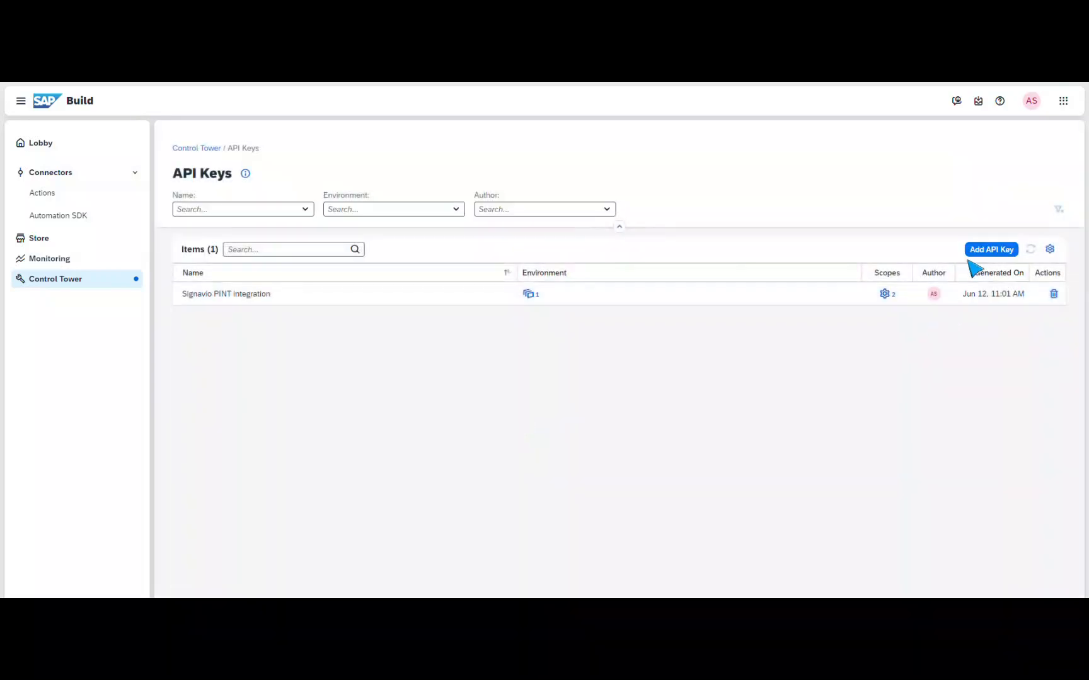
{"action": "left_click", "coordinate": [987, 249]}
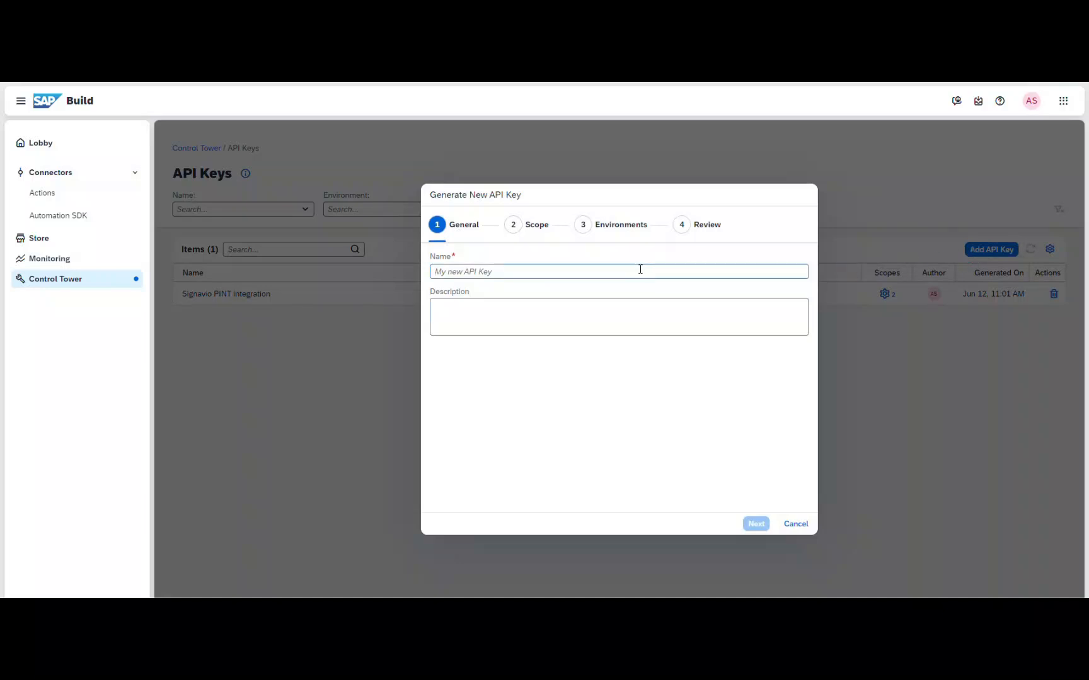
{"action": "type", "text": "Signavio"}
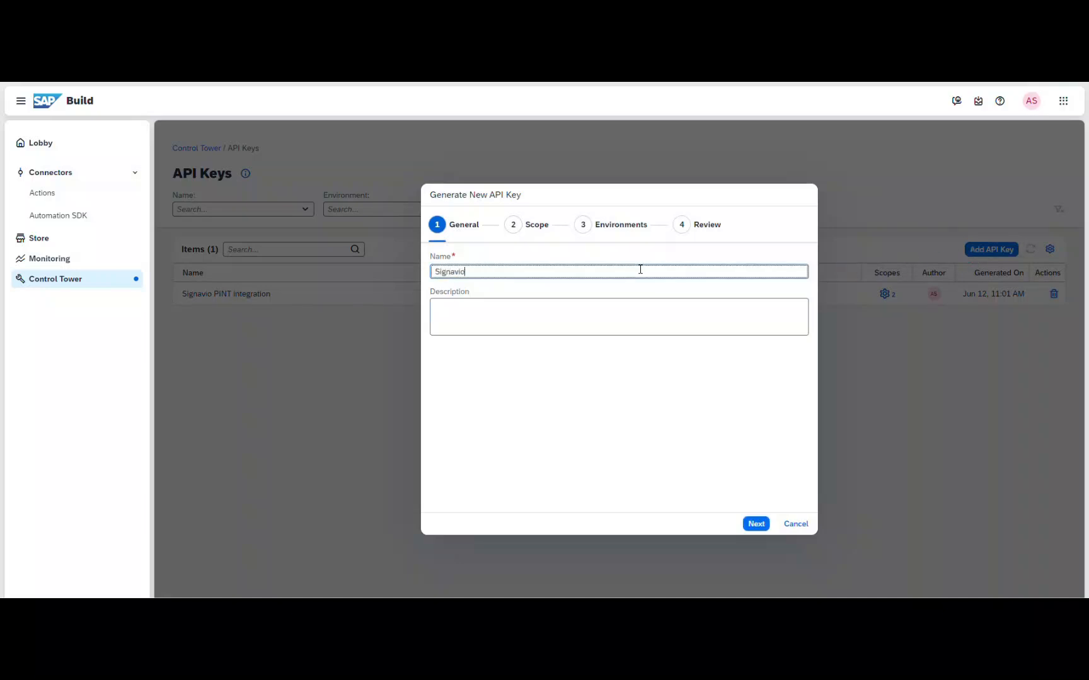
{"action": "left_click", "coordinate": [756, 524]}
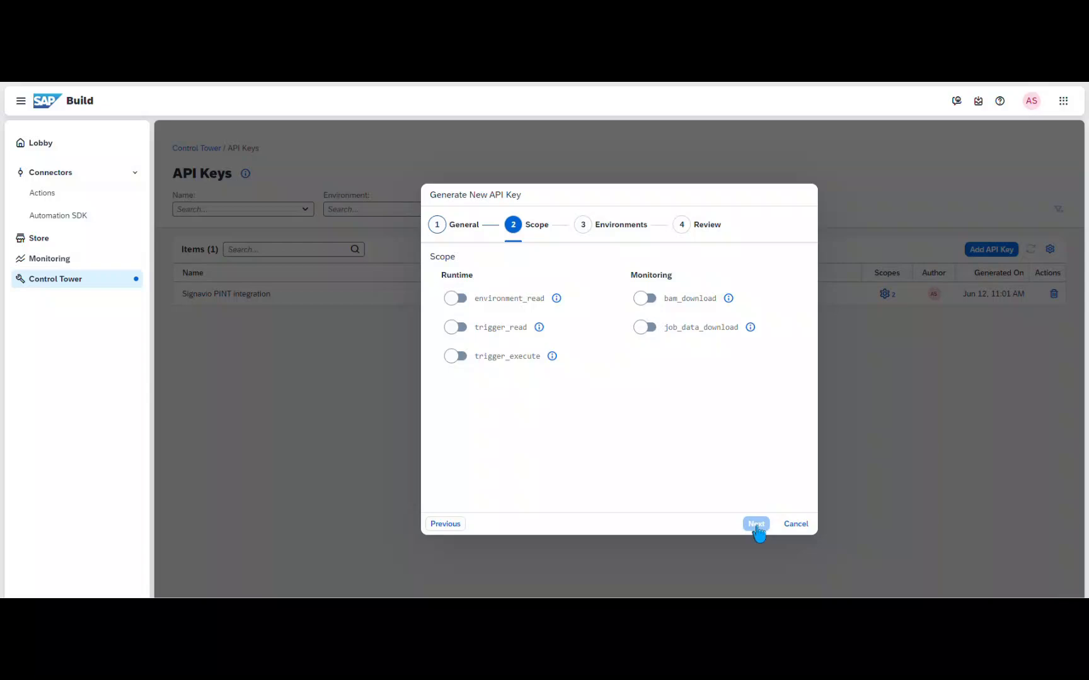
{"action": "left_click", "coordinate": [456, 326]}
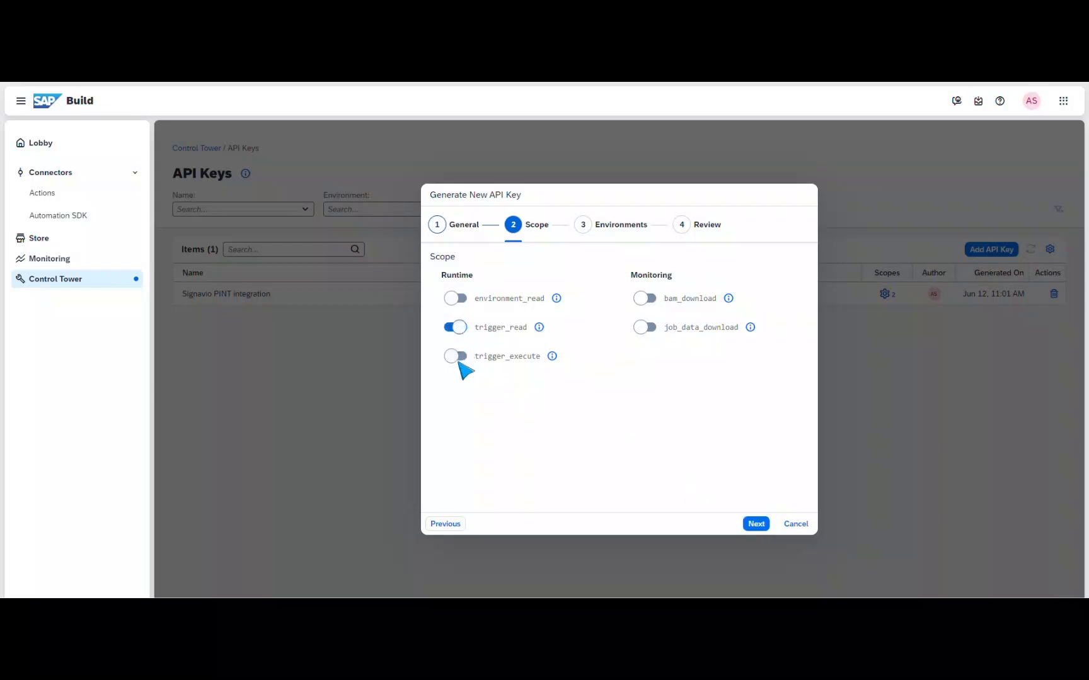
{"action": "left_click", "coordinate": [455, 356]}
- Grant the key access to Default Environment, create it, and paste the copied key into Signavio's API Key field
{"action": "left_click", "coordinate": [756, 524]}
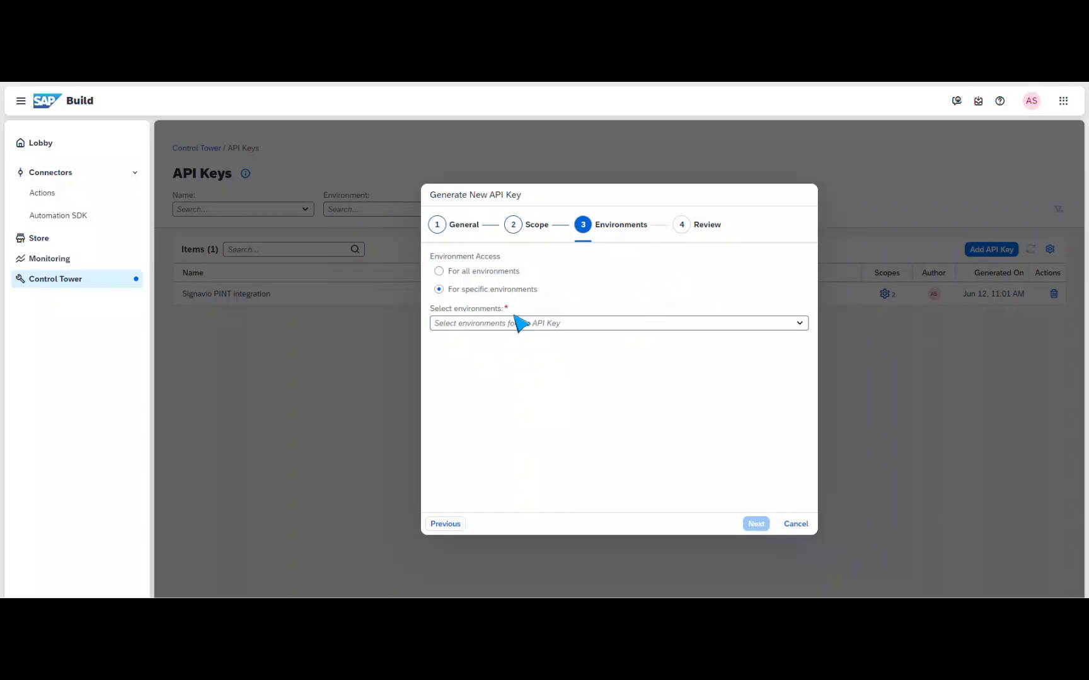
{"action": "left_click", "coordinate": [799, 323]}
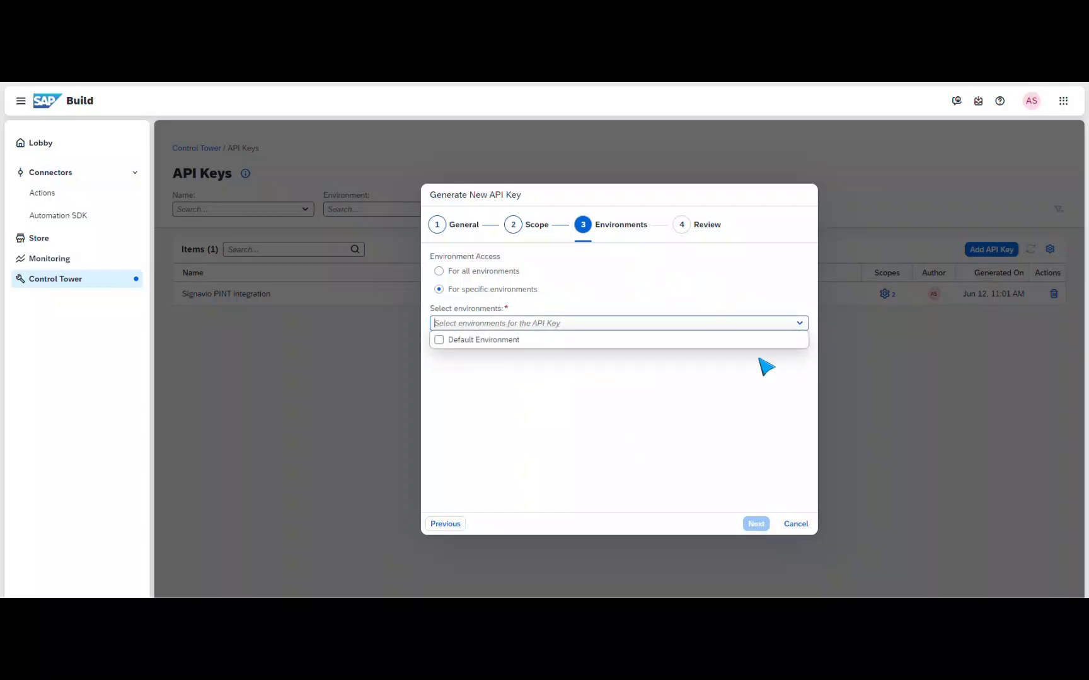
{"action": "left_click", "coordinate": [739, 340]}
{"action": "left_click", "coordinate": [756, 524]}
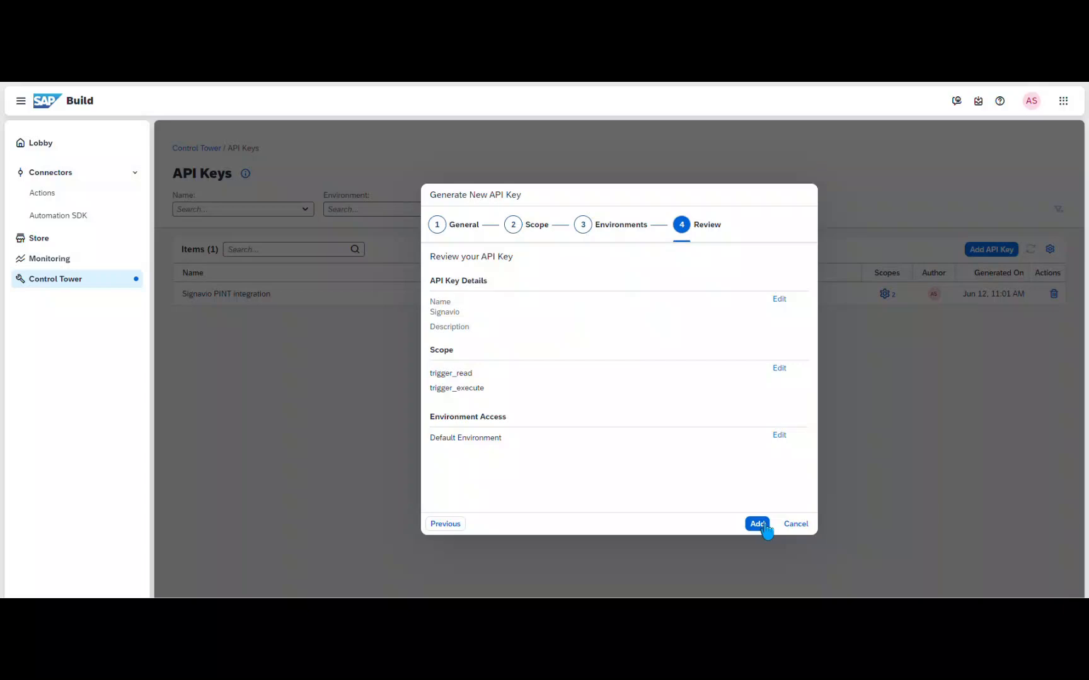
{"action": "left_click", "coordinate": [757, 524]}
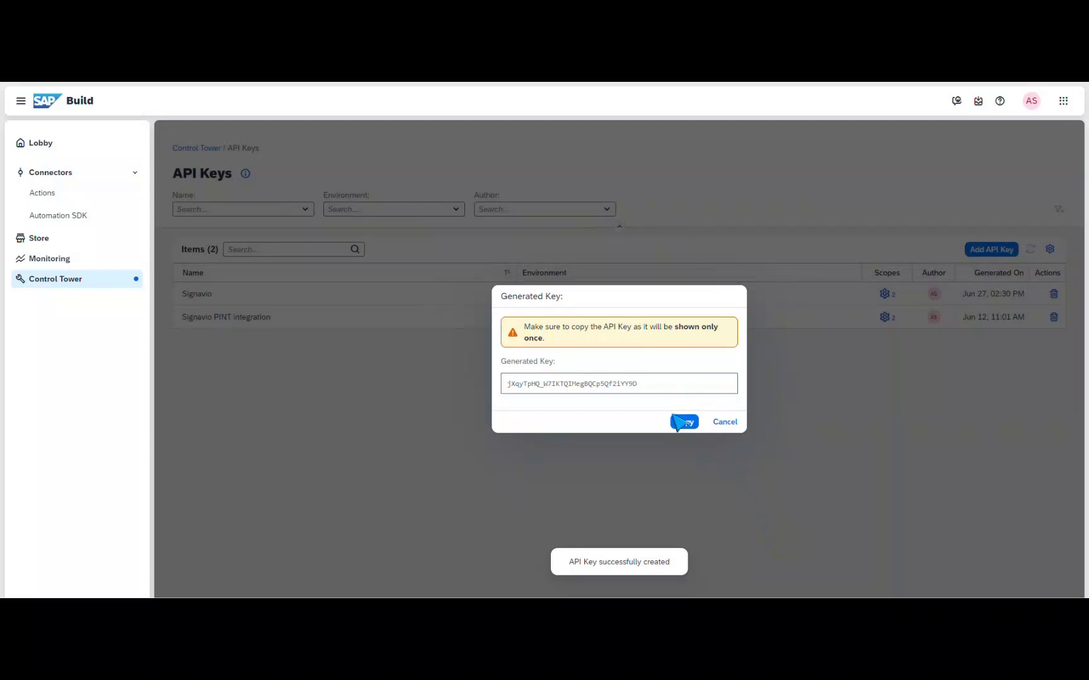
{"action": "left_click", "coordinate": [684, 422]}
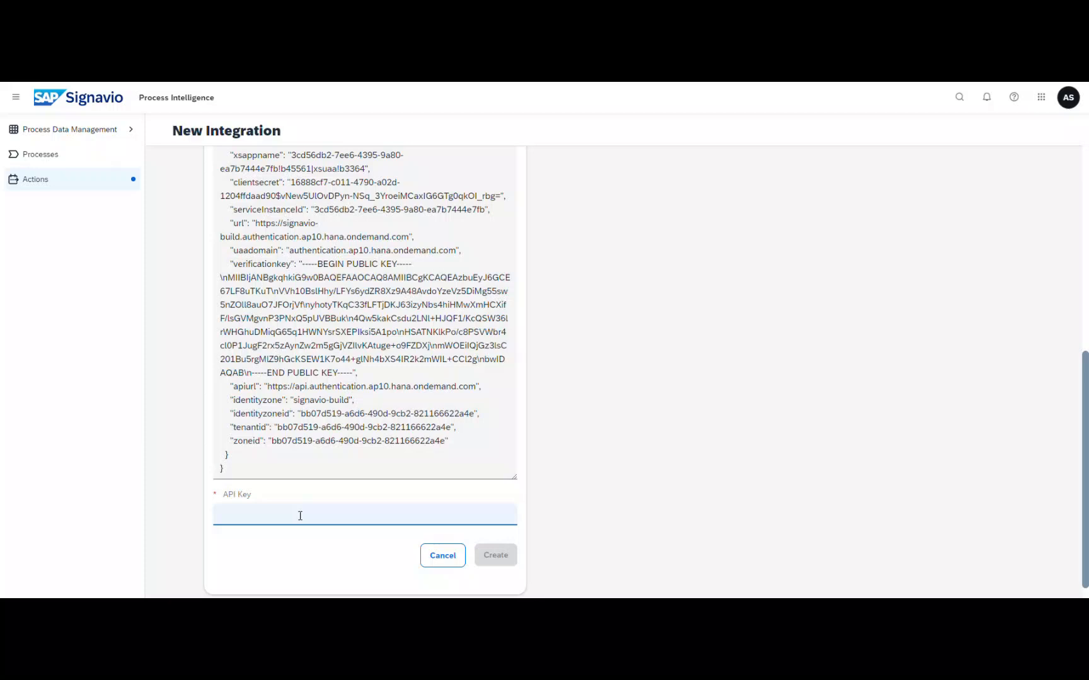
{"action": "key", "text": "ctrl+v"}
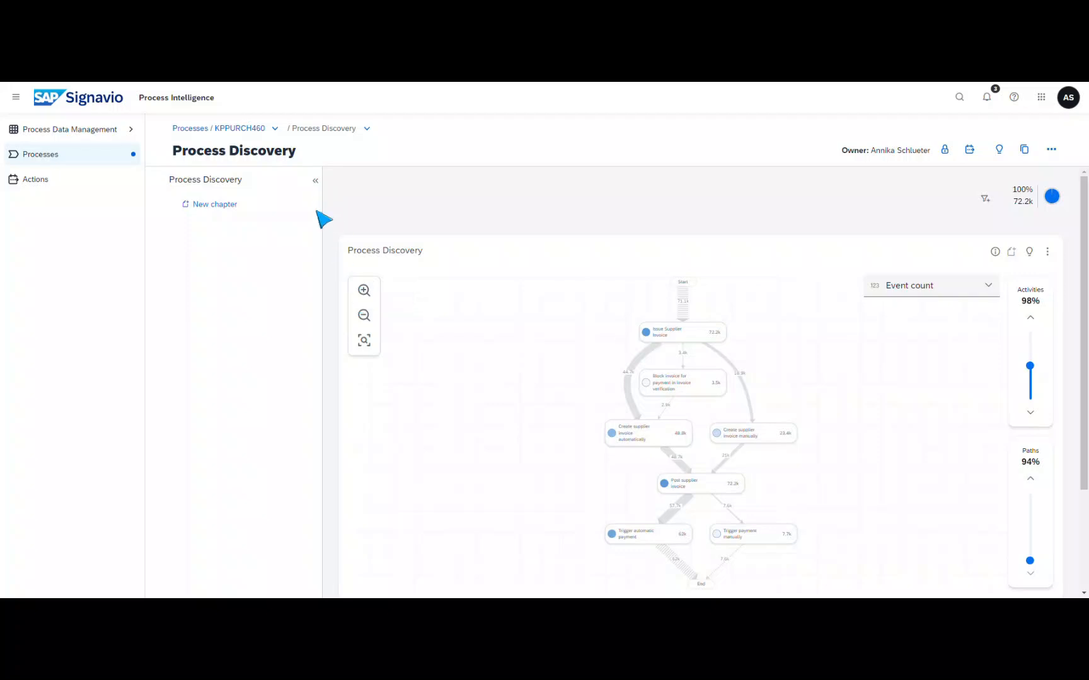
- Highlight the path through the 'Block invoice for payment in invoice verification' activity in the process map
{"action": "left_click", "coordinate": [314, 180]}
{"action": "left_click", "coordinate": [200, 291]}
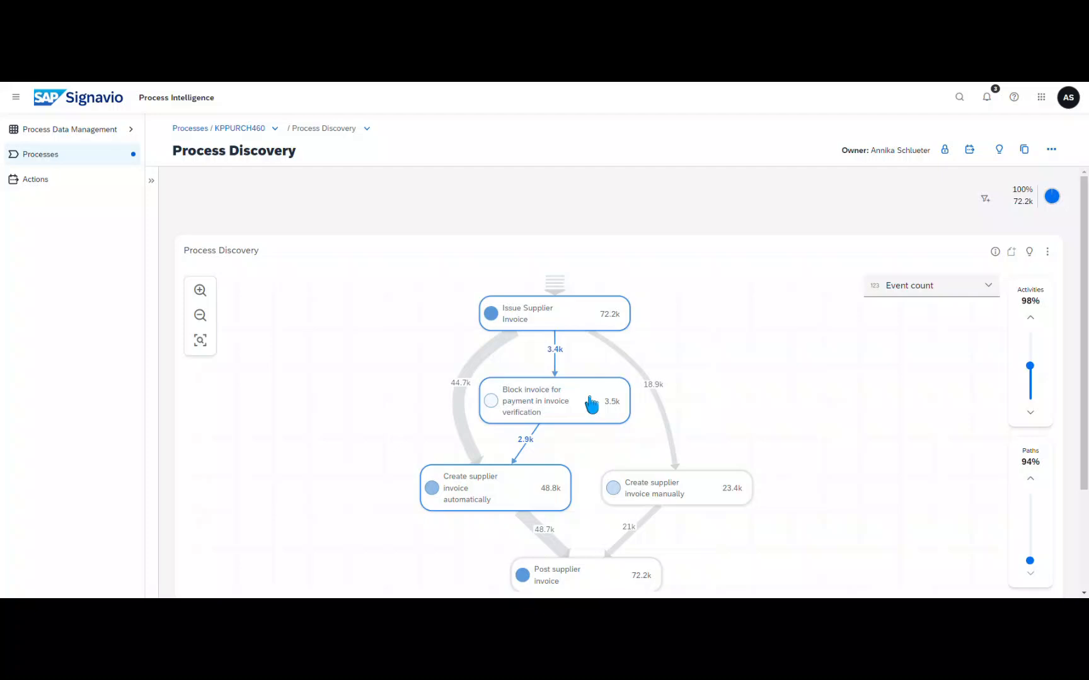
{"action": "left_click", "coordinate": [595, 401]}
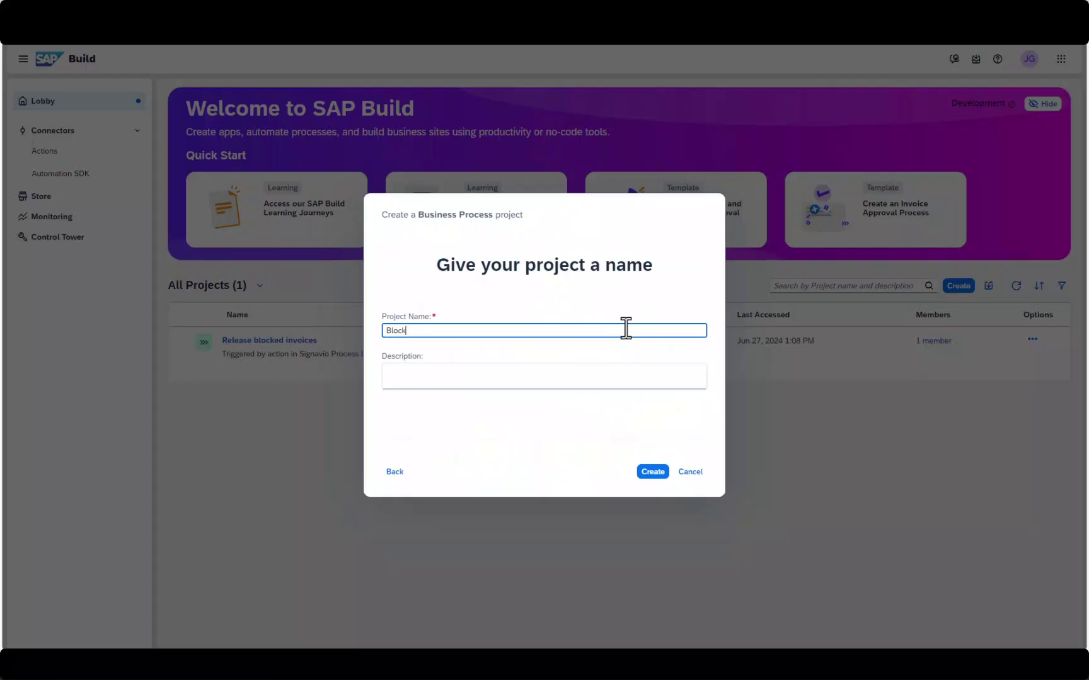
{"action": "type", "text": "ed Invoice"}
- Create the Blocked Invoice project with a Handel Blocked Invoice process started by an API call
{"action": "left_click", "coordinate": [600, 416]}
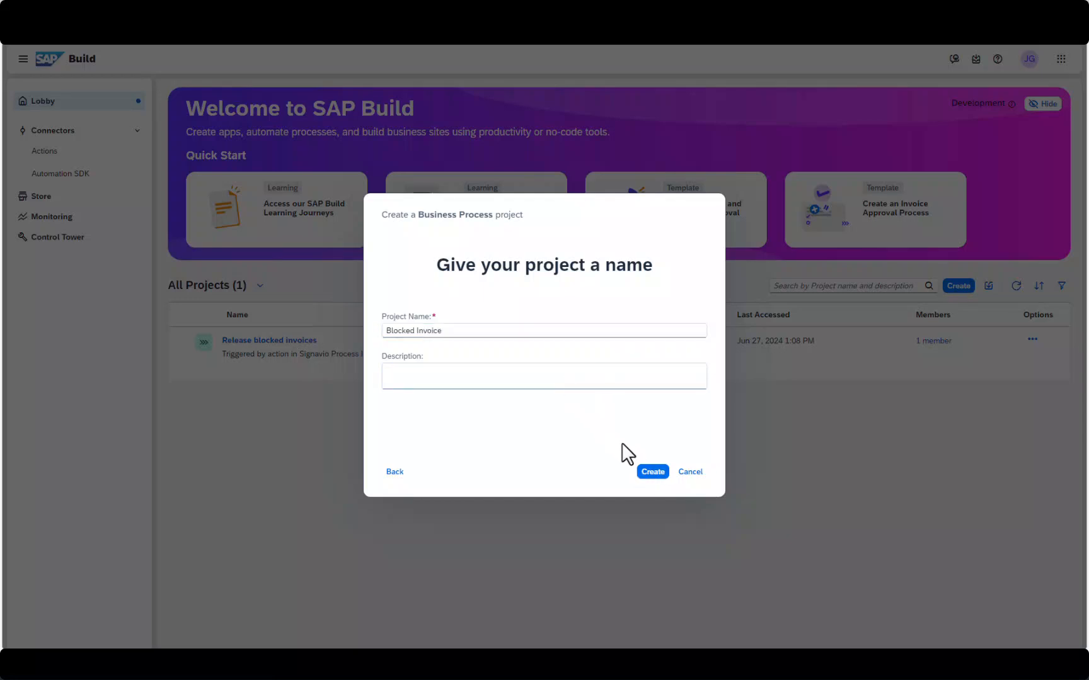
{"action": "left_click", "coordinate": [652, 471]}
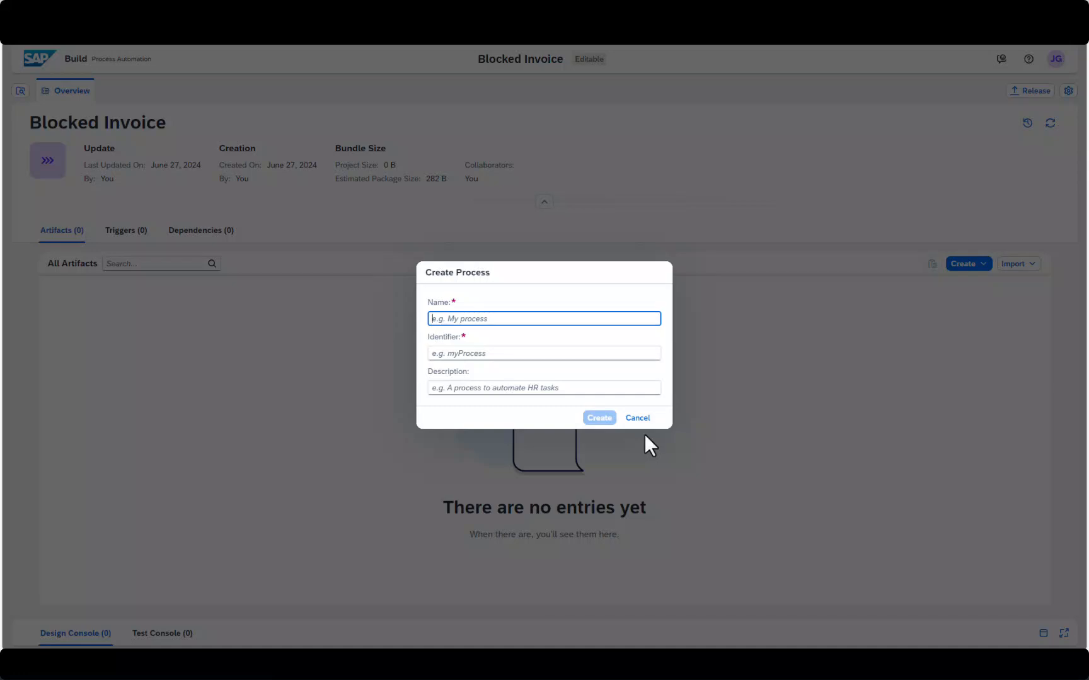
{"action": "type", "text": "Handel"}
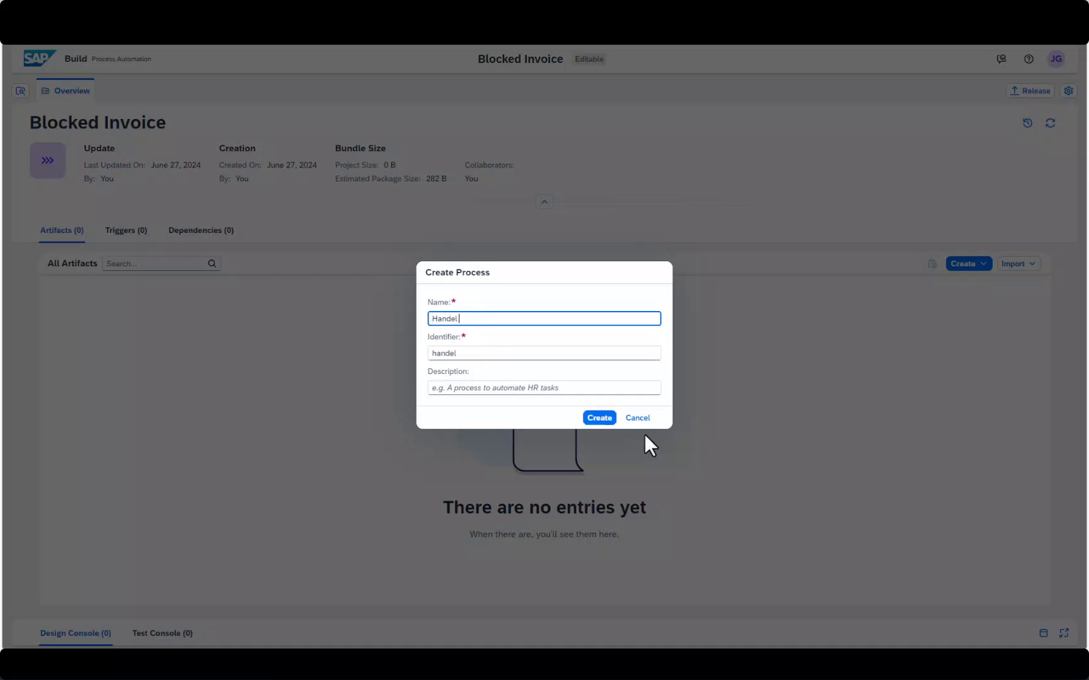
{"action": "type", "text": "Invoice"}
{"action": "left_click", "coordinate": [600, 418]}
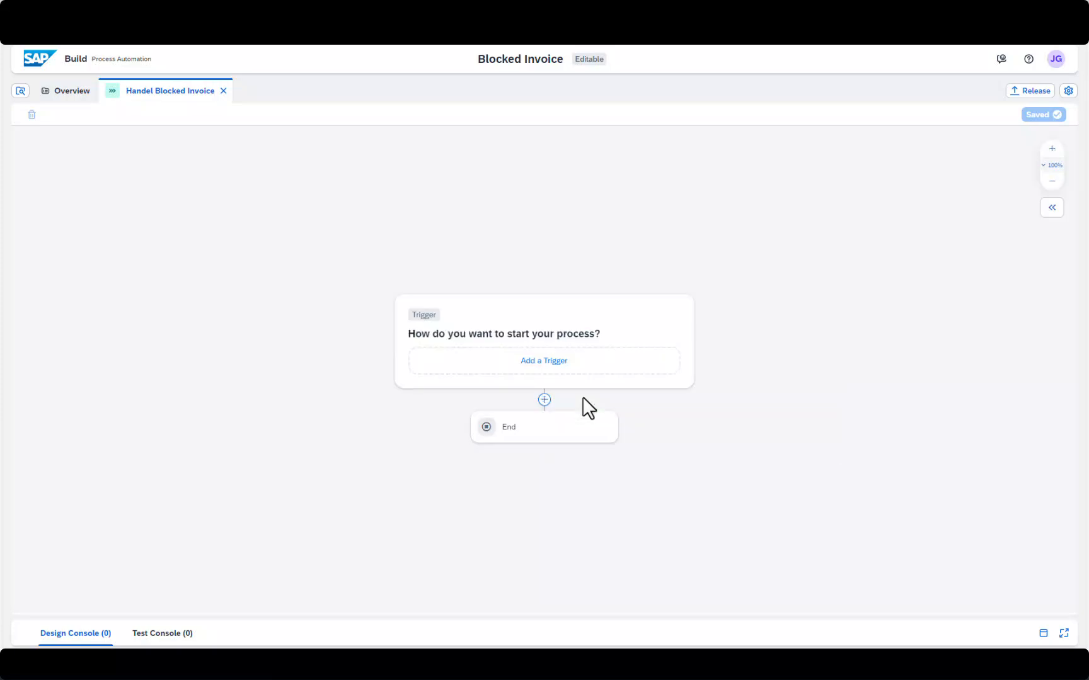
{"action": "left_click", "coordinate": [539, 365]}
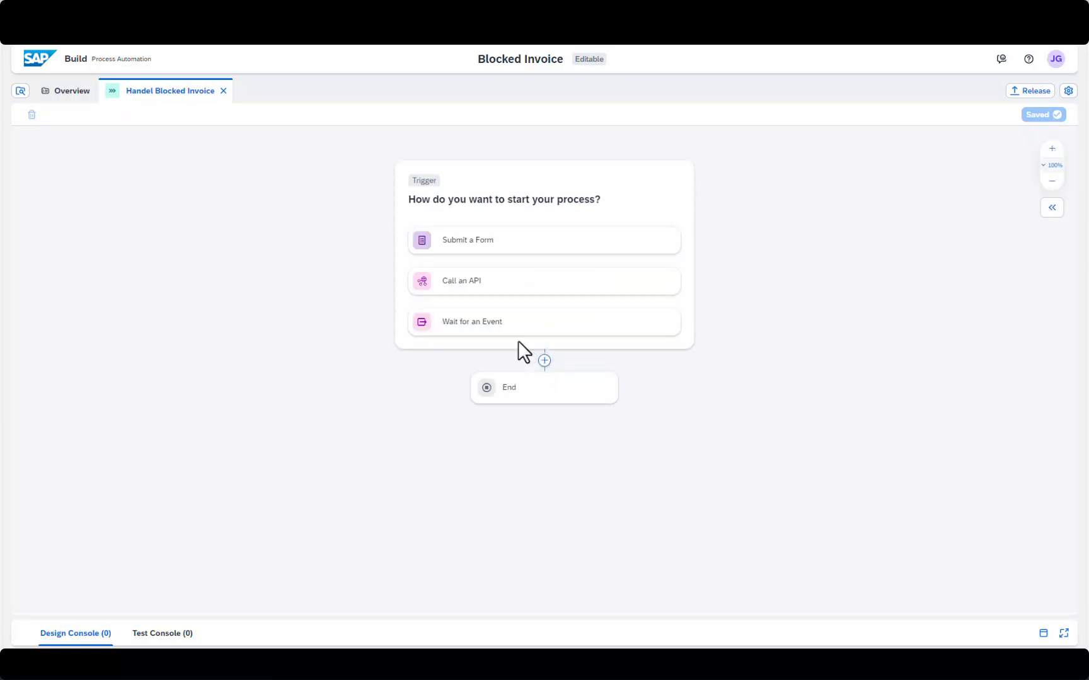
{"action": "left_click", "coordinate": [485, 281]}
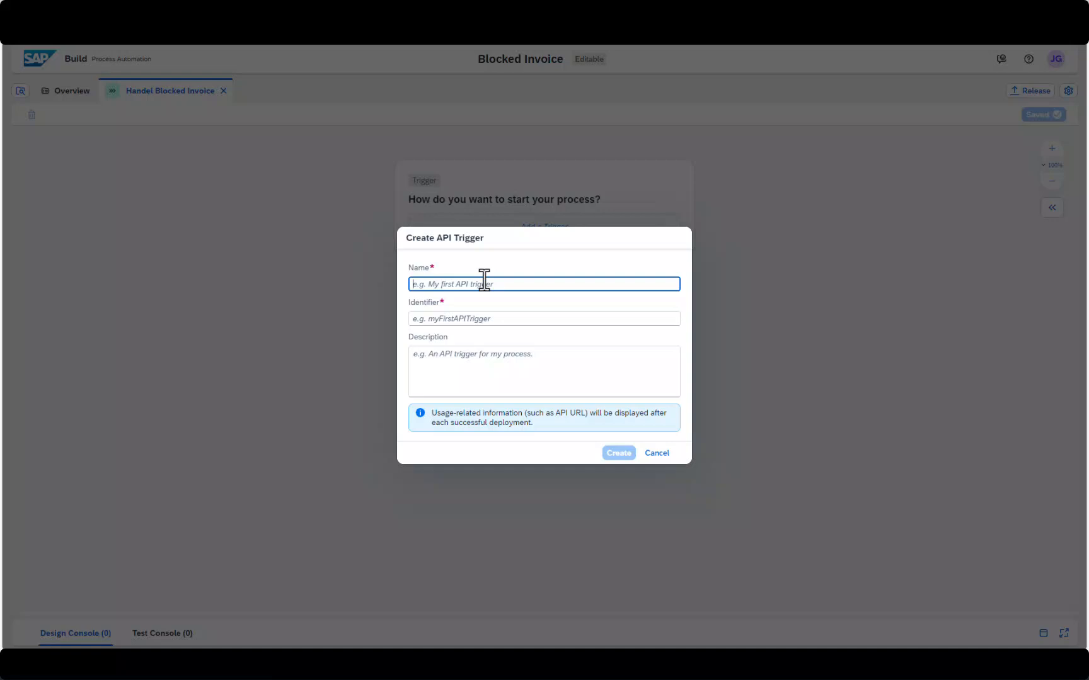
{"action": "type", "text": "Signavio PINT"}
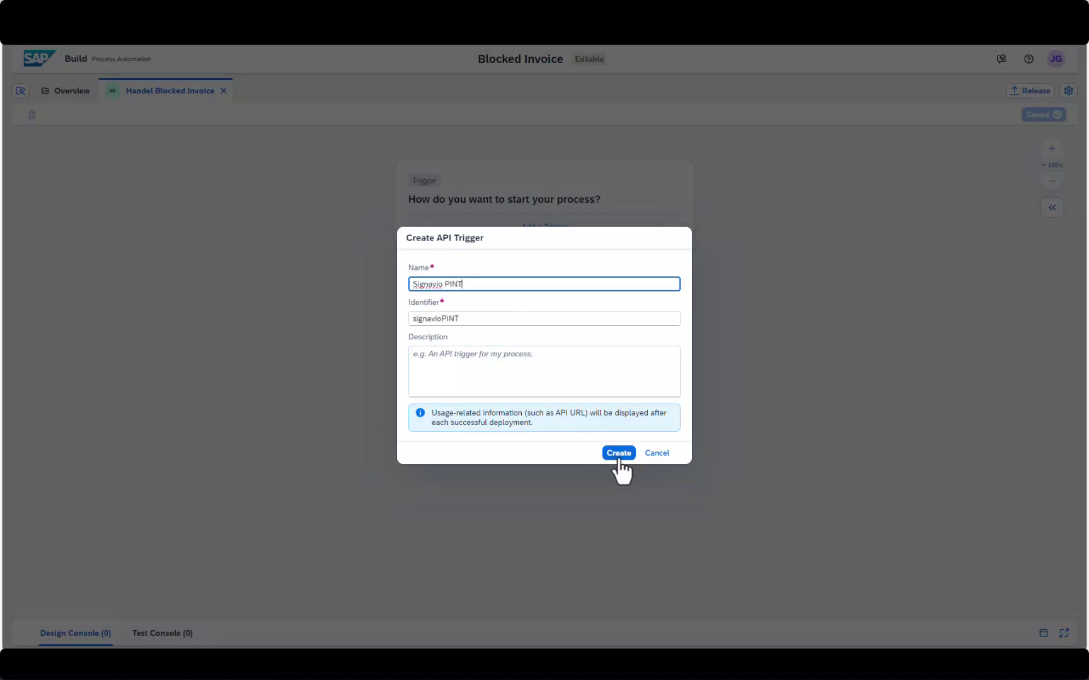
- Create the API trigger named Signavio PINT
{"action": "left_click", "coordinate": [618, 453]}
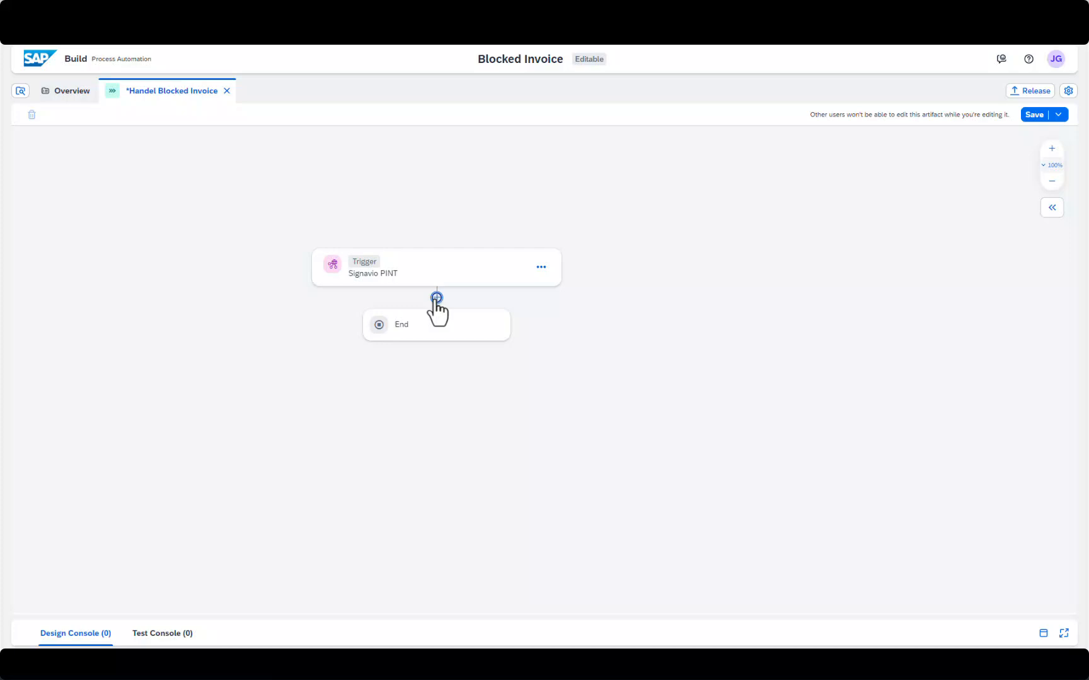
- Add a blank form named Invoicereport as the step between the trigger and End
{"action": "left_click", "coordinate": [434, 298]}
{"action": "left_click", "coordinate": [440, 324]}
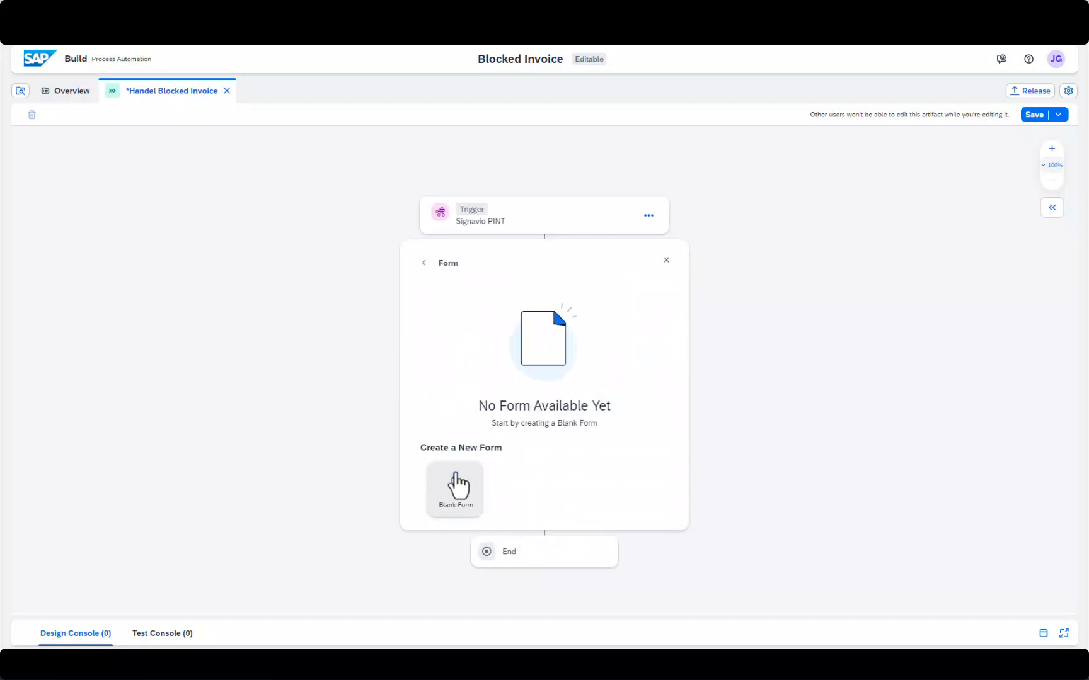
{"action": "left_click", "coordinate": [455, 481]}
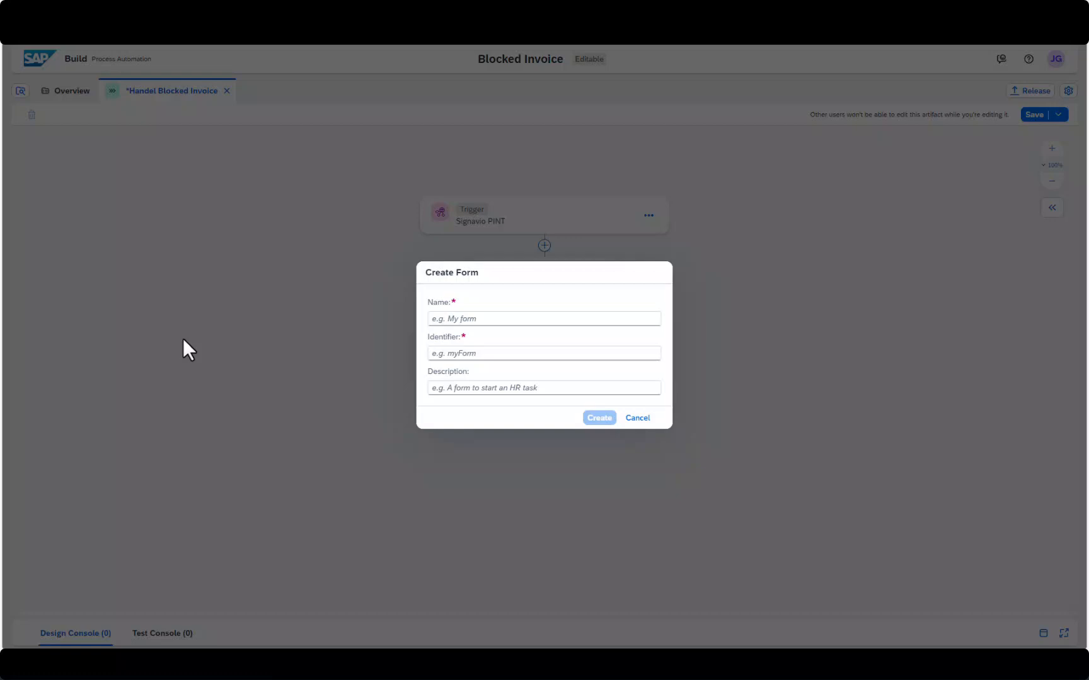
{"action": "type", "text": "Invoicereport"}
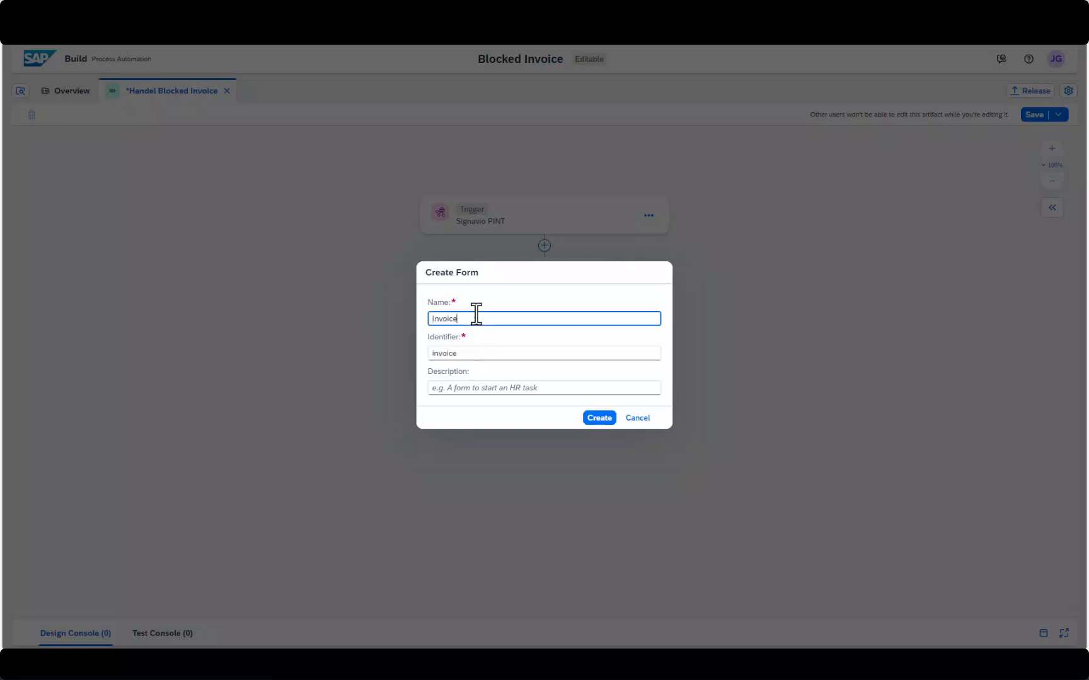
{"action": "left_click", "coordinate": [599, 418]}
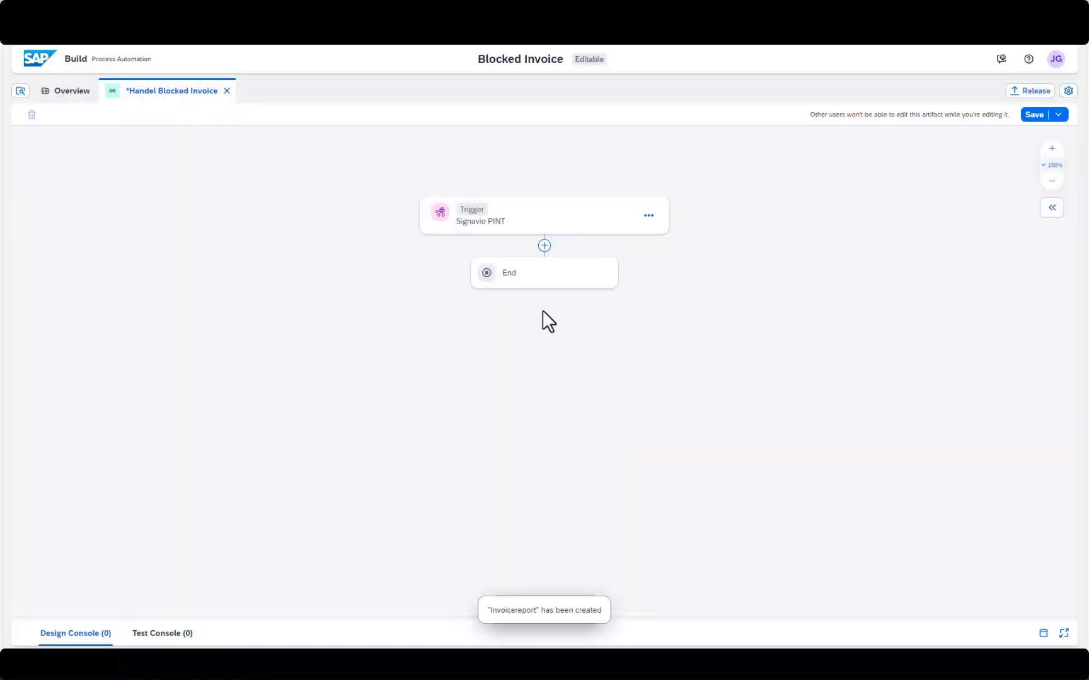
- Set the step subject to Blocked Invoice and add two recipient users
{"action": "left_click", "coordinate": [853, 358]}
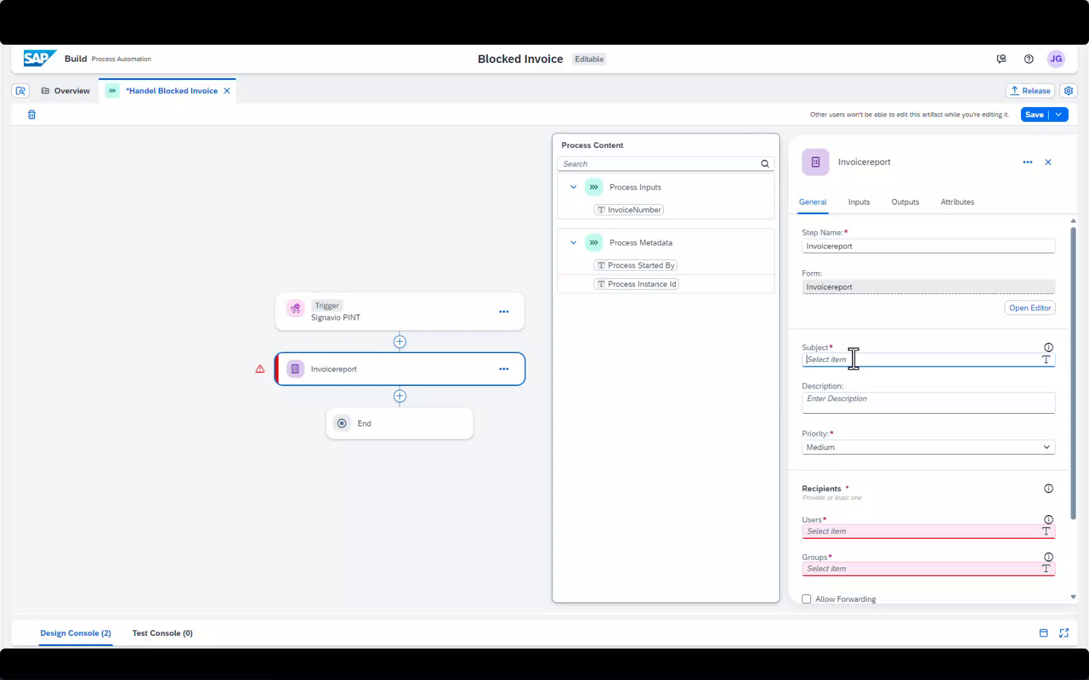
{"action": "type", "text": "Blocked Invoice"}
{"action": "scroll", "coordinate": [902, 392], "scroll_direction": "down", "scroll_amount": 3}
{"action": "left_click", "coordinate": [889, 435]}
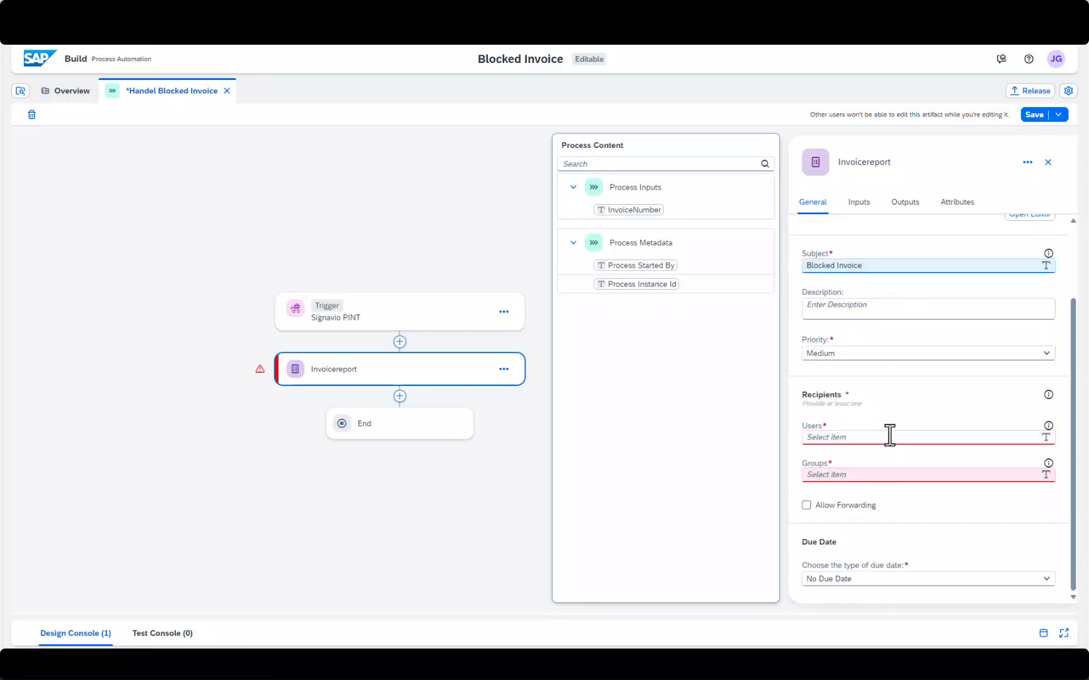
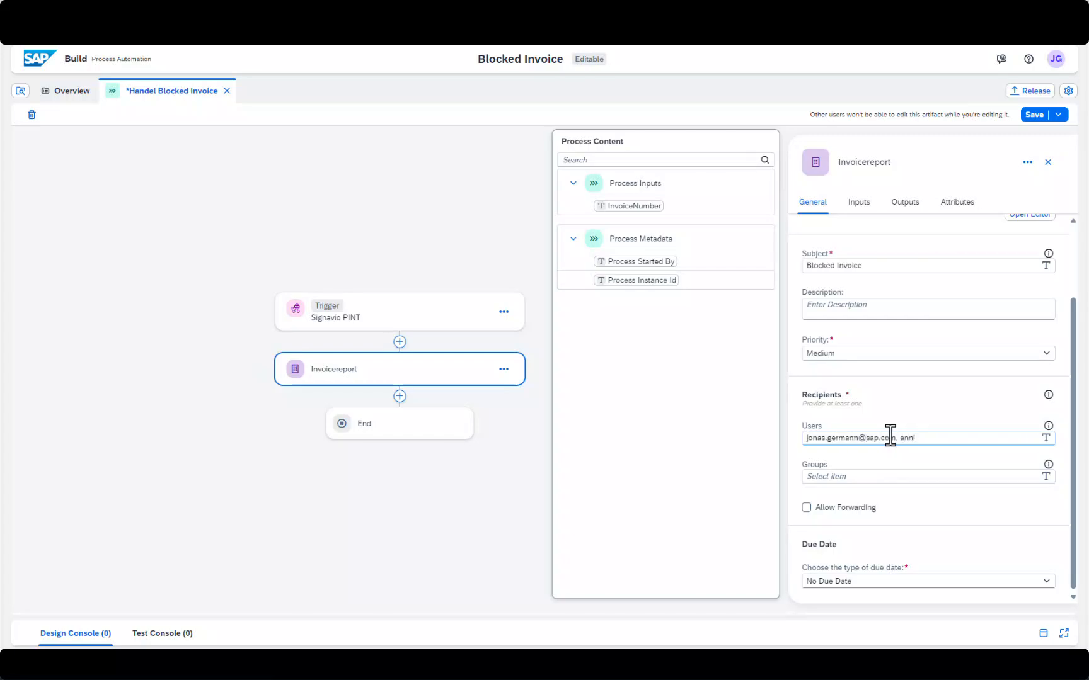
{"action": "left_click", "coordinate": [923, 415]}
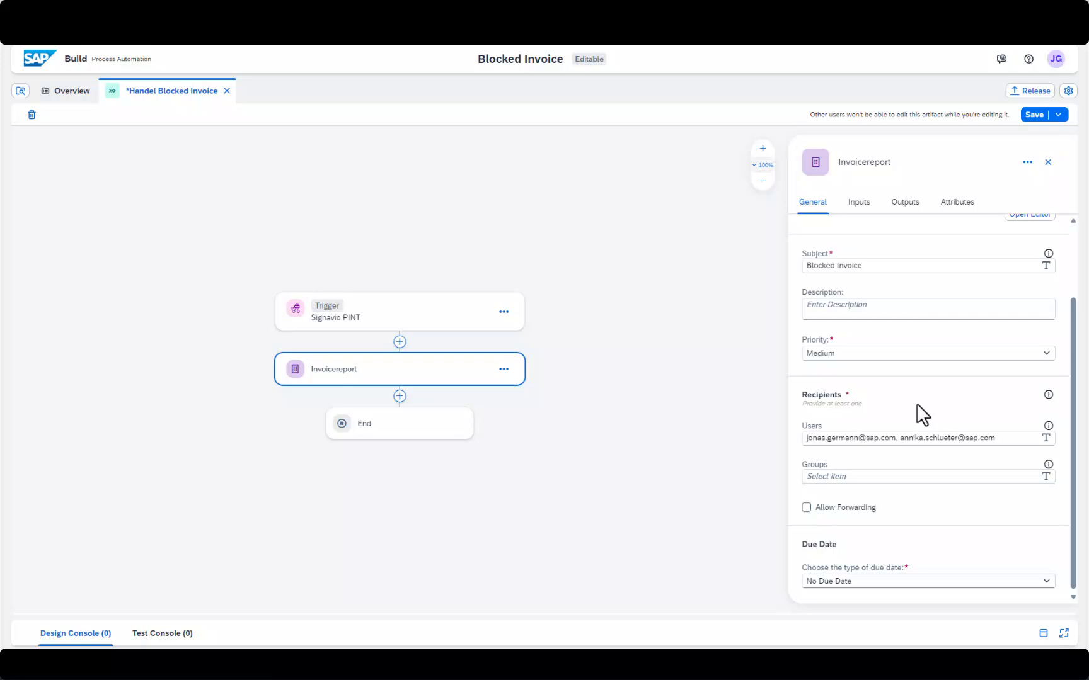
{"action": "left_click", "coordinate": [859, 202]}
- Save the process and bring up the Invoicereport step's options
{"action": "left_click", "coordinate": [812, 202]}
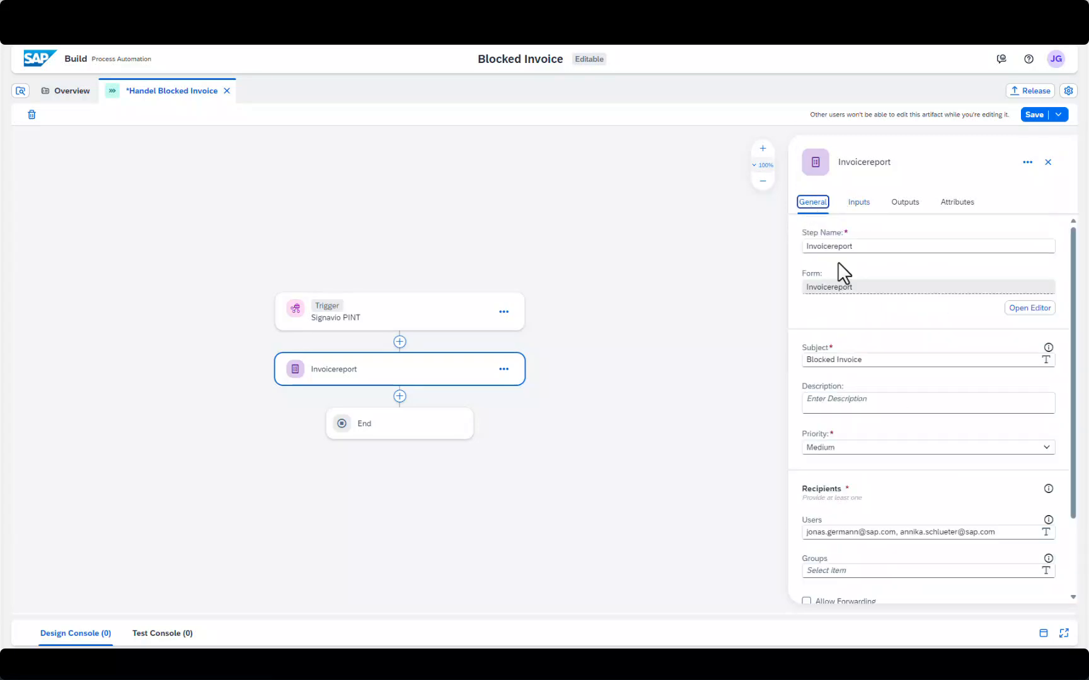
{"action": "left_click", "coordinate": [892, 402]}
{"action": "left_click", "coordinate": [1034, 114]}
{"action": "left_click", "coordinate": [503, 369]}
- Add a headline and a text field labelled 'Blocked Invoice Number' to the Invoicereport form
{"action": "left_click", "coordinate": [542, 389]}
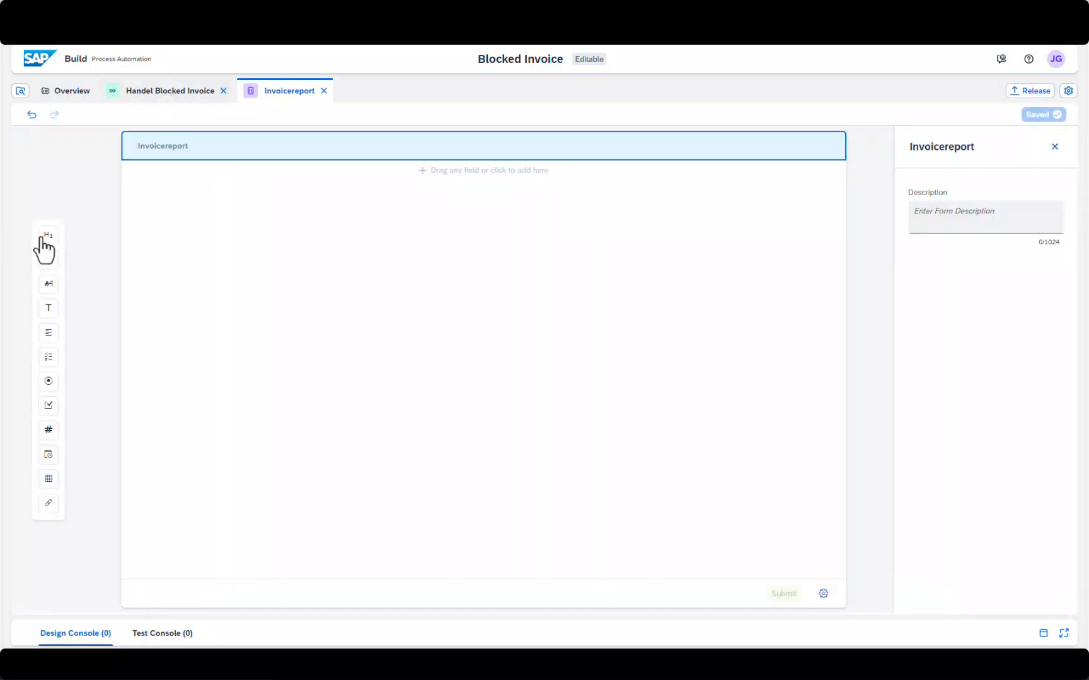
{"action": "left_click_drag", "start_coordinate": [49, 235], "coordinate": [485, 235]}
{"action": "left_click_drag", "start_coordinate": [49, 332], "coordinate": [561, 229]}
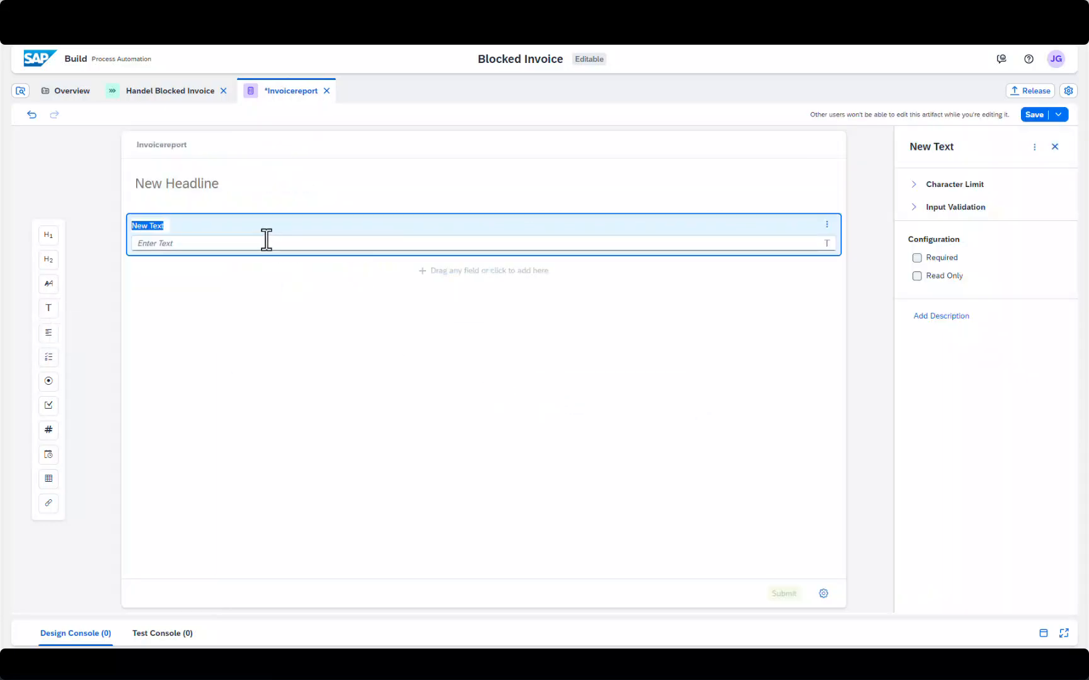
{"action": "key", "text": "BackSpace"}
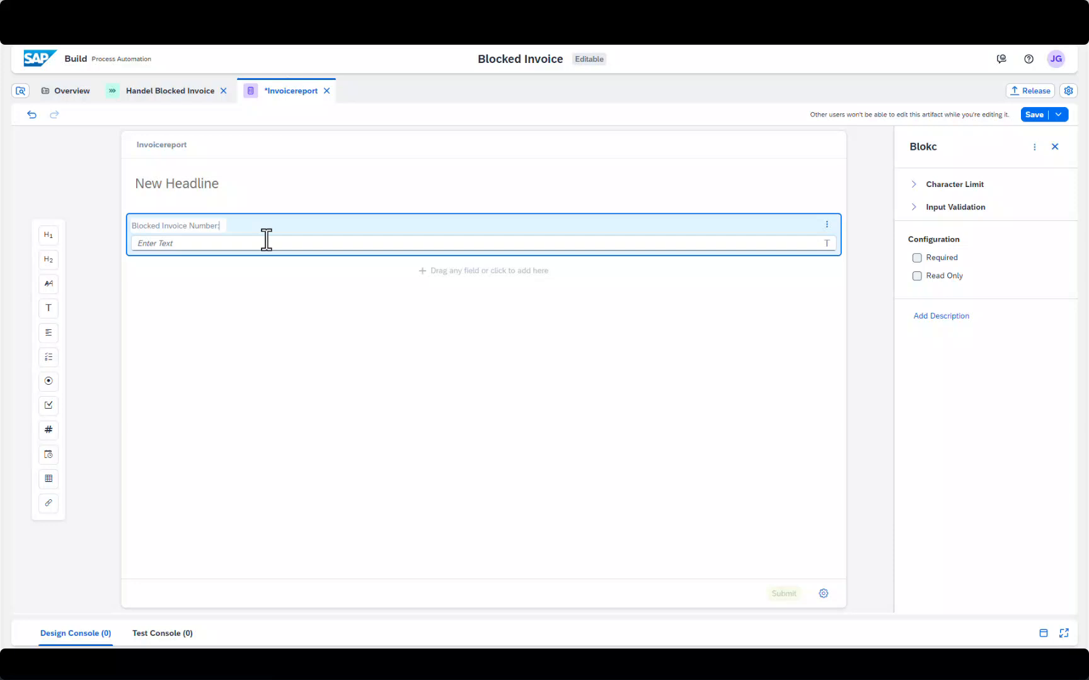
- Add a paragraph, set the headline to 'Blocked Invoice' and enter the check-and-release message
{"action": "left_click_drag", "start_coordinate": [49, 284], "coordinate": [270, 228]}
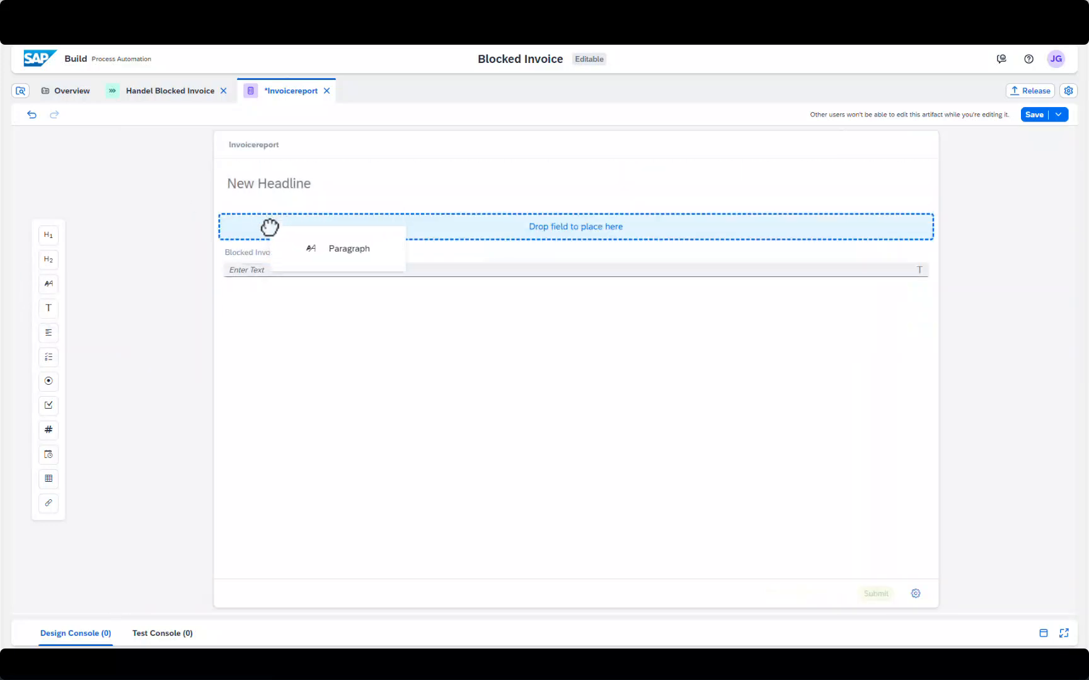
{"action": "left_click", "coordinate": [252, 183]}
{"action": "type", "text": "Blocked Invoice"}
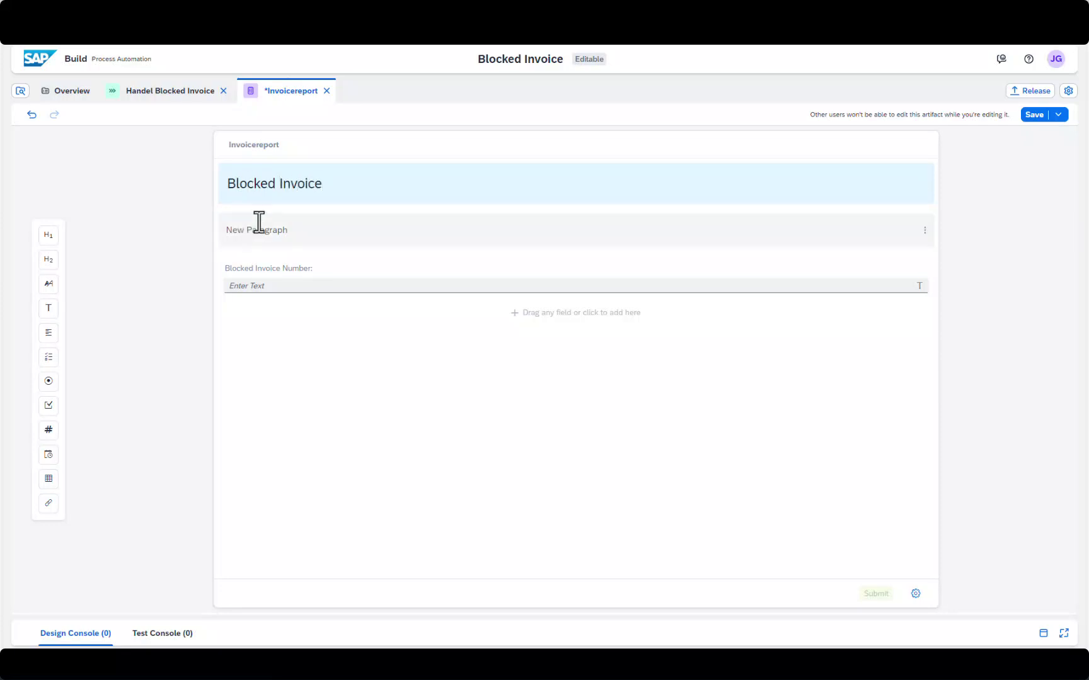
{"action": "left_click", "coordinate": [259, 229]}
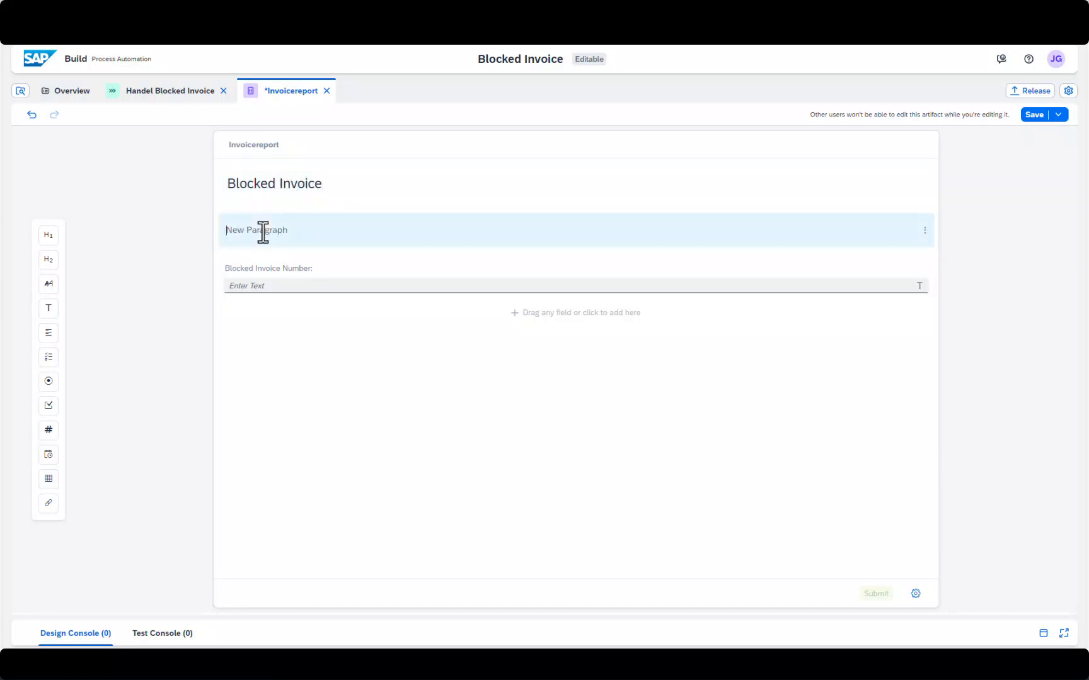
{"action": "type", "text": "T"}
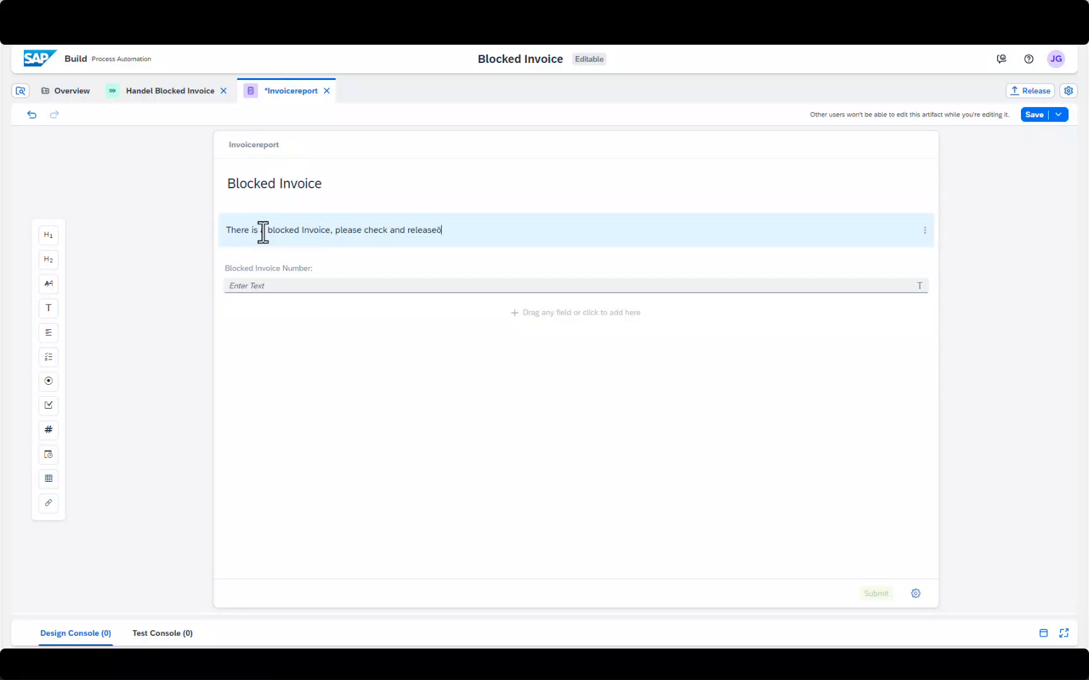
{"action": "type", "text": "."}
- Add a link labelled 'Link to Invoices' below the number field and save the Invoicereport form
{"action": "left_click_drag", "start_coordinate": [48, 503], "coordinate": [417, 429]}
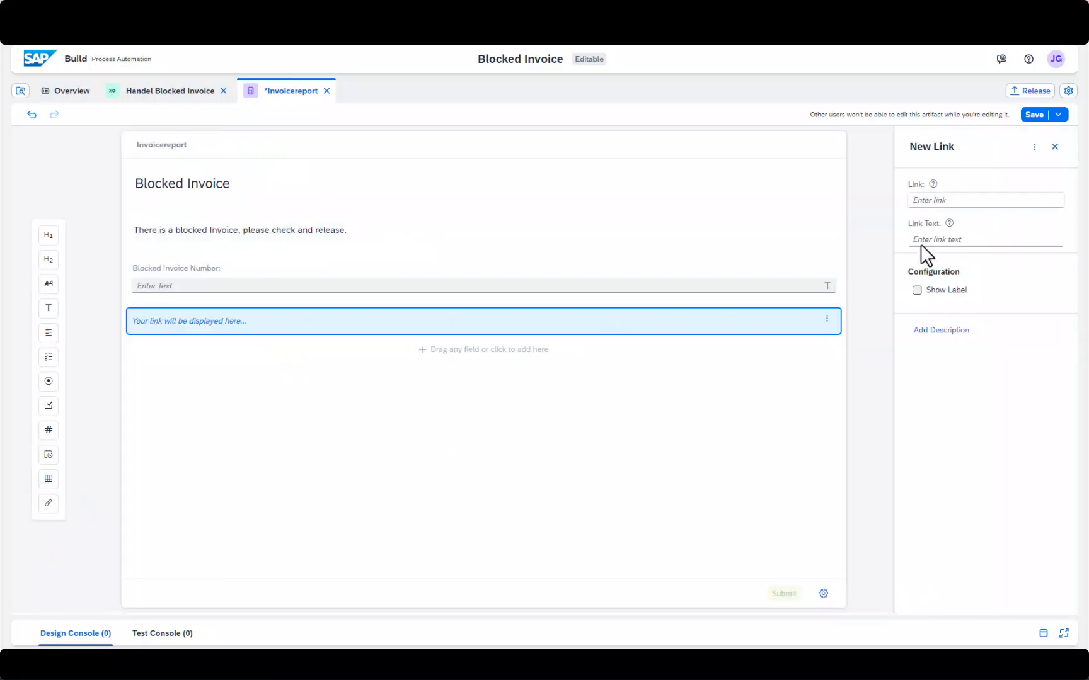
{"action": "left_click", "coordinate": [936, 240]}
{"action": "type", "text": "Link to Inv"}
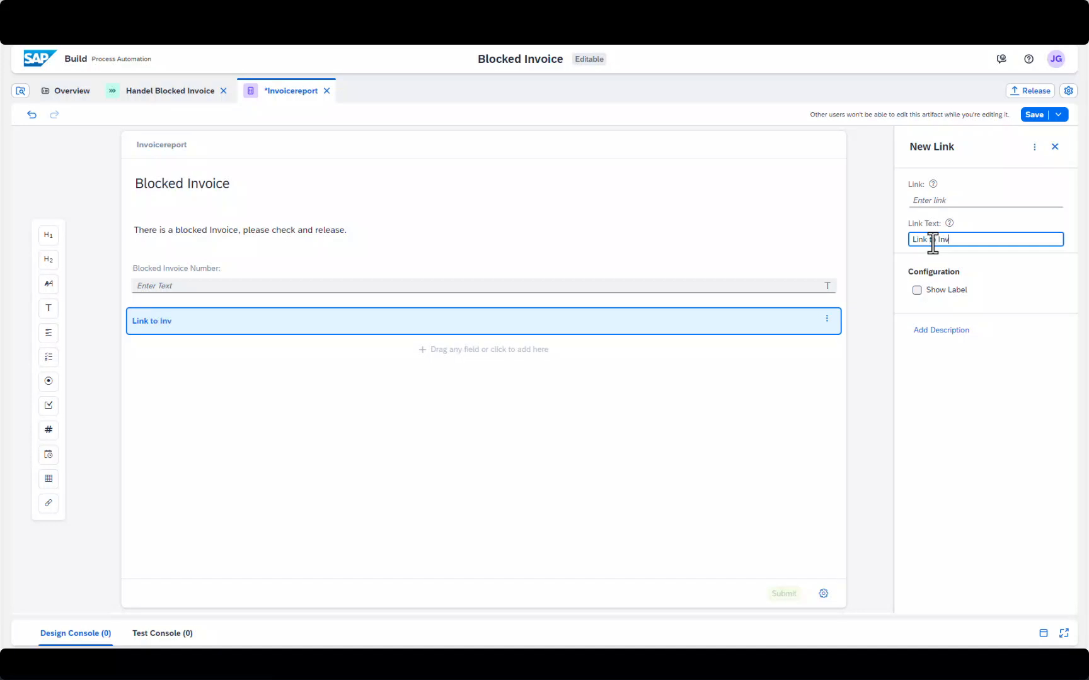
{"action": "type", "text": "s"}
{"action": "left_click", "coordinate": [1033, 114]}
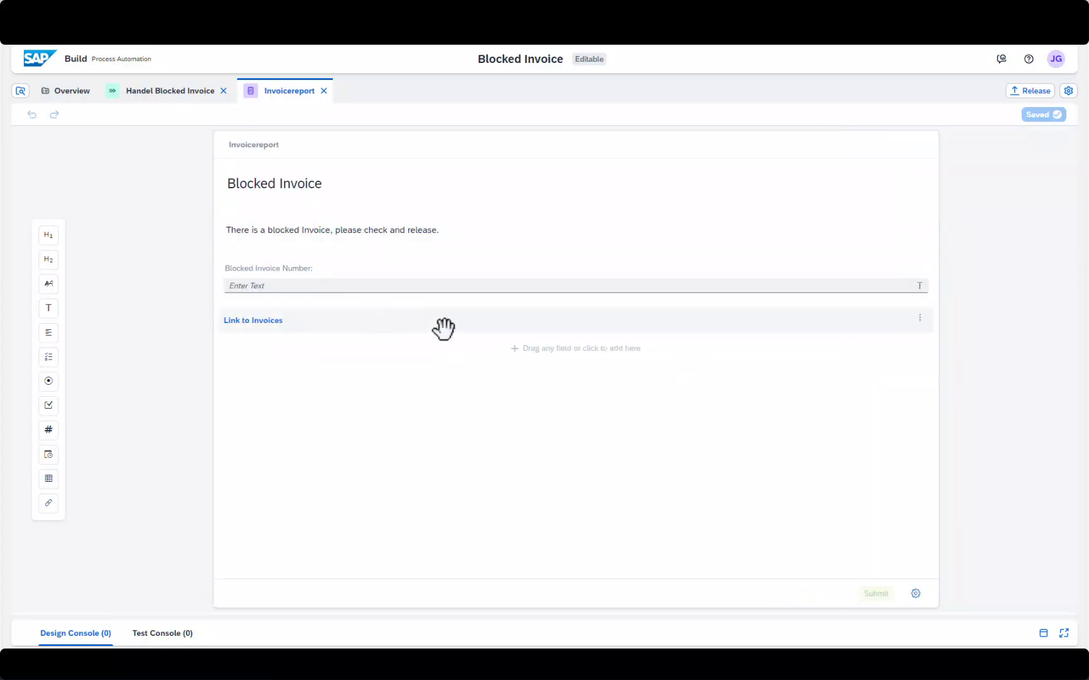
{"action": "left_click", "coordinate": [144, 91]}
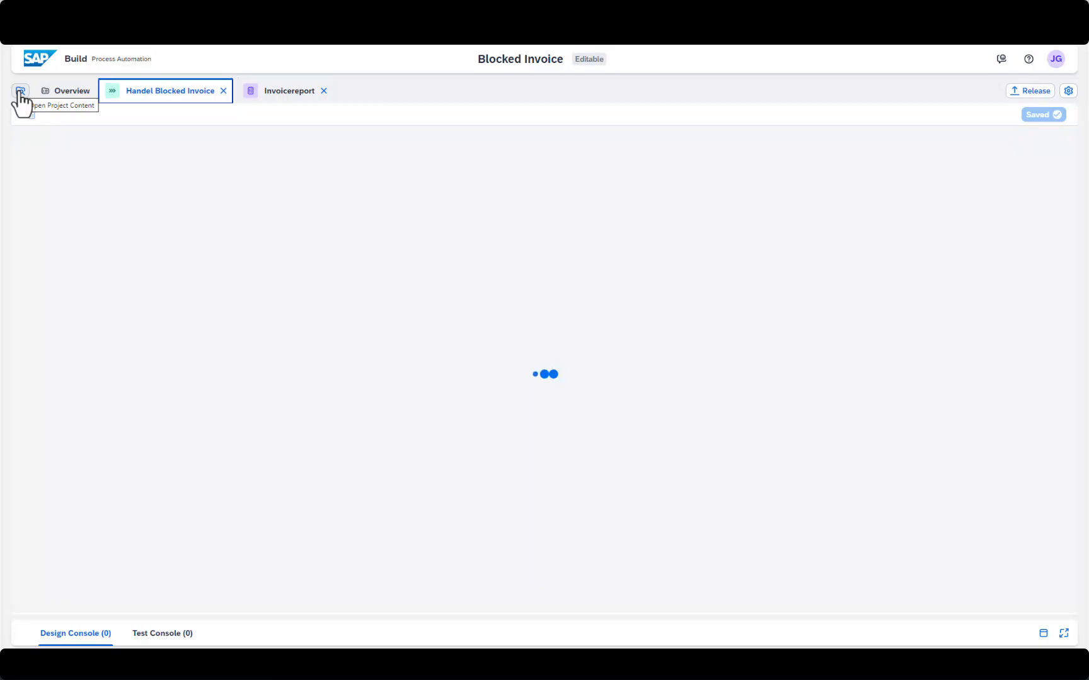
- Show project content and inspect the Invoicereport step's Blocked Invoice Number input mapping
{"action": "left_click", "coordinate": [20, 91]}
{"action": "left_click", "coordinate": [1051, 207]}
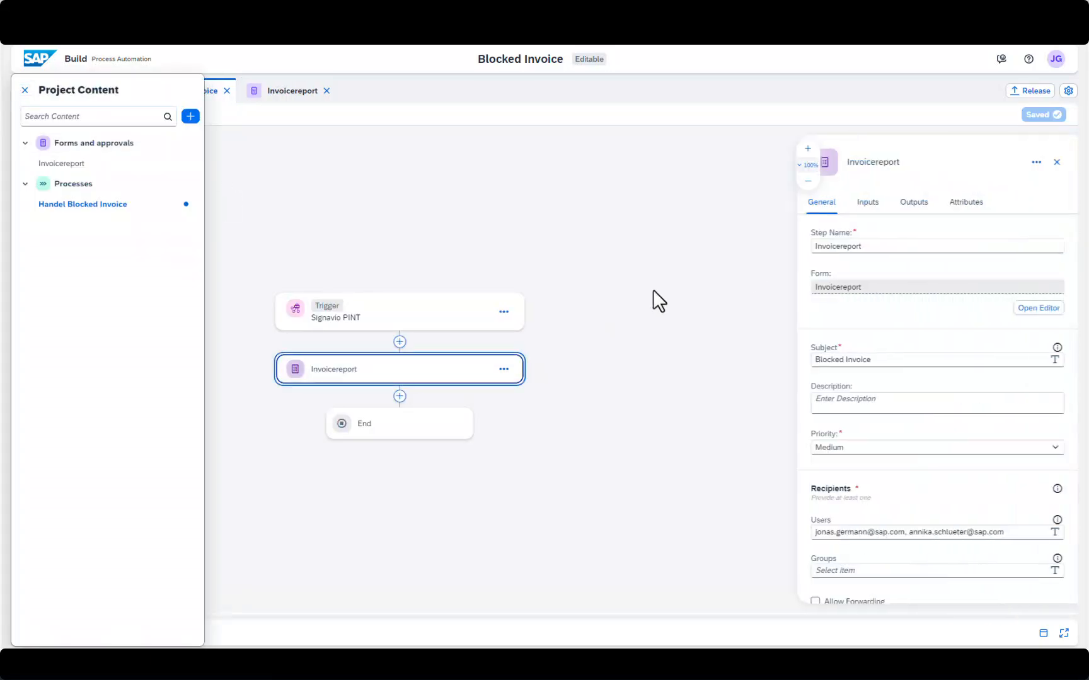
{"action": "left_click", "coordinate": [860, 201]}
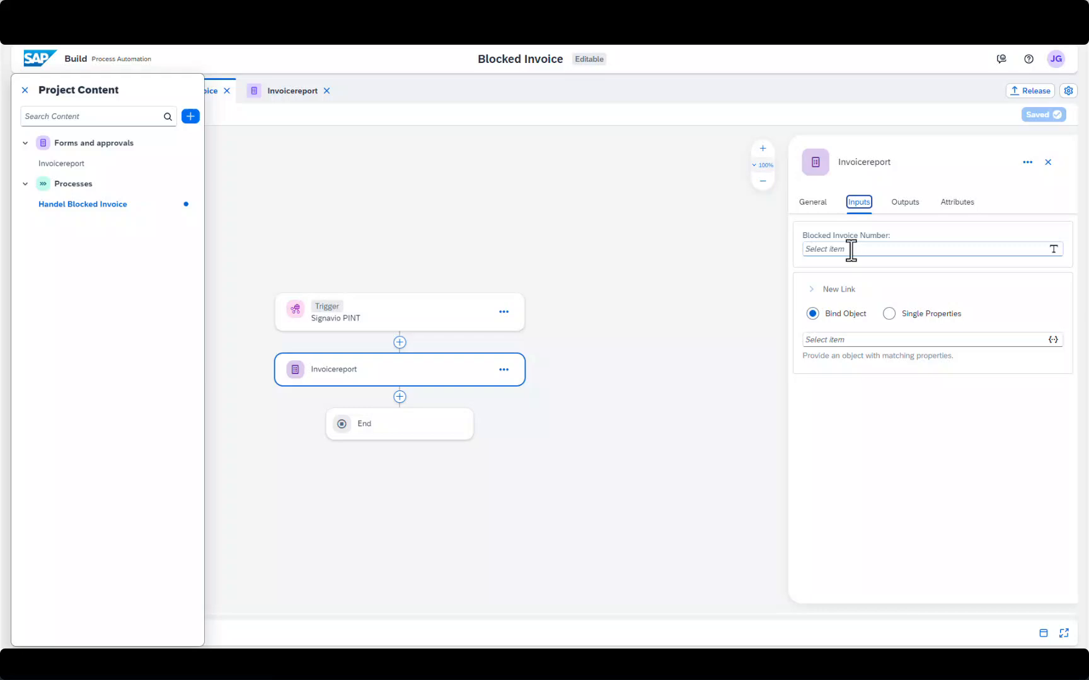
{"action": "left_click", "coordinate": [850, 249]}
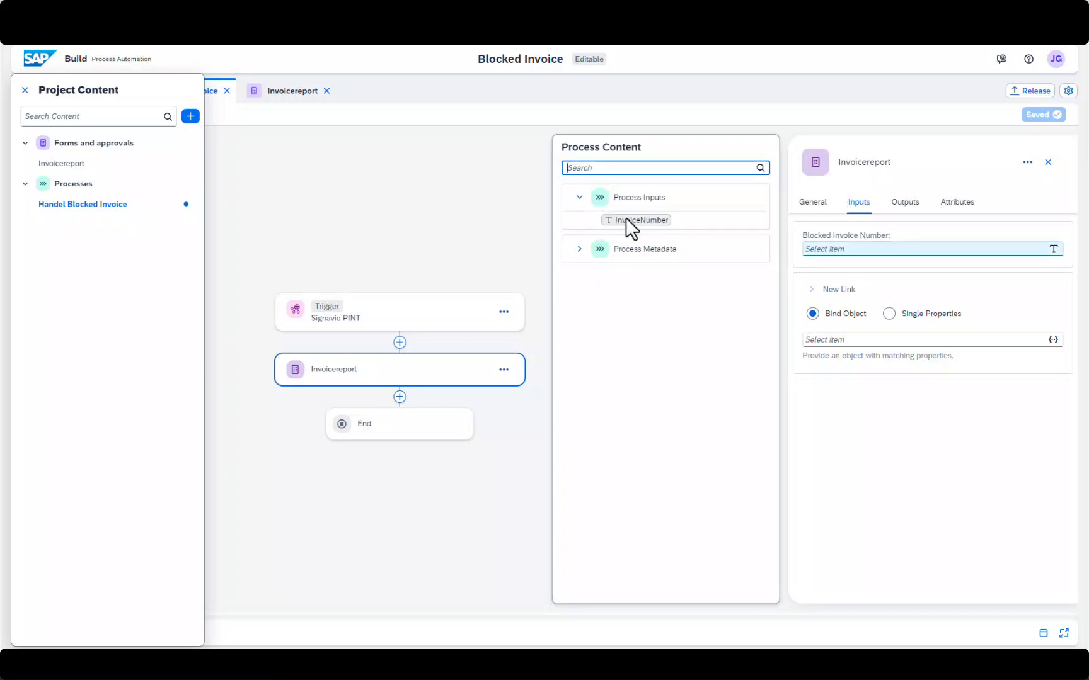
{"action": "left_click", "coordinate": [412, 232]}
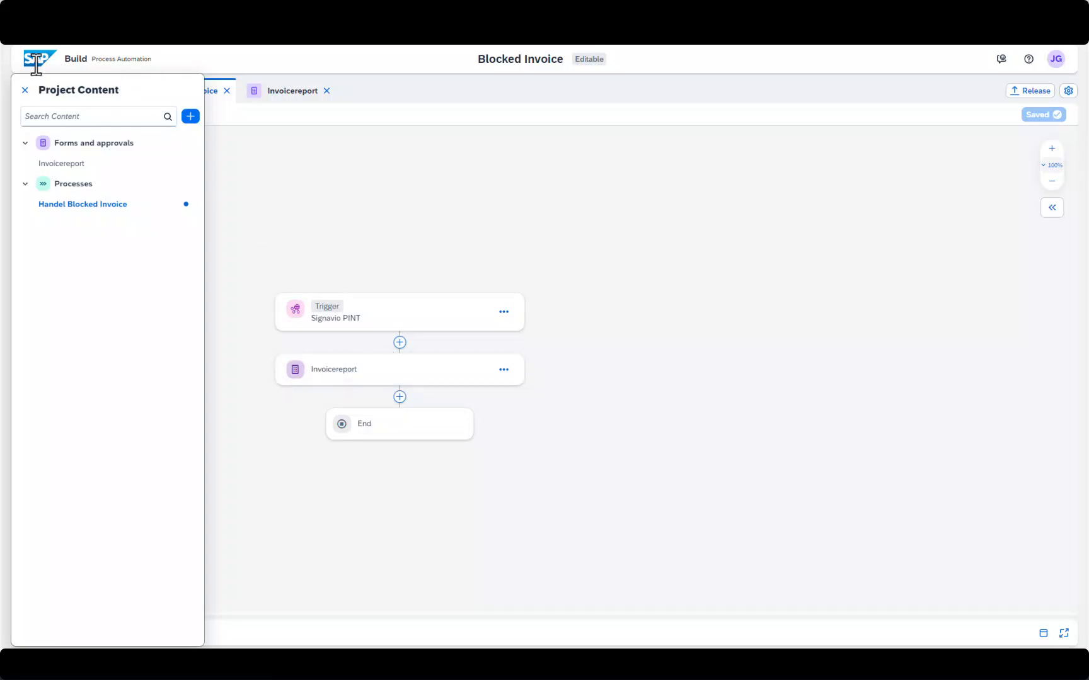
- Create a new data type named InvoiceData from the project content list
{"action": "left_click", "coordinate": [190, 116]}
{"action": "mouse_move", "coordinate": [201, 133]}
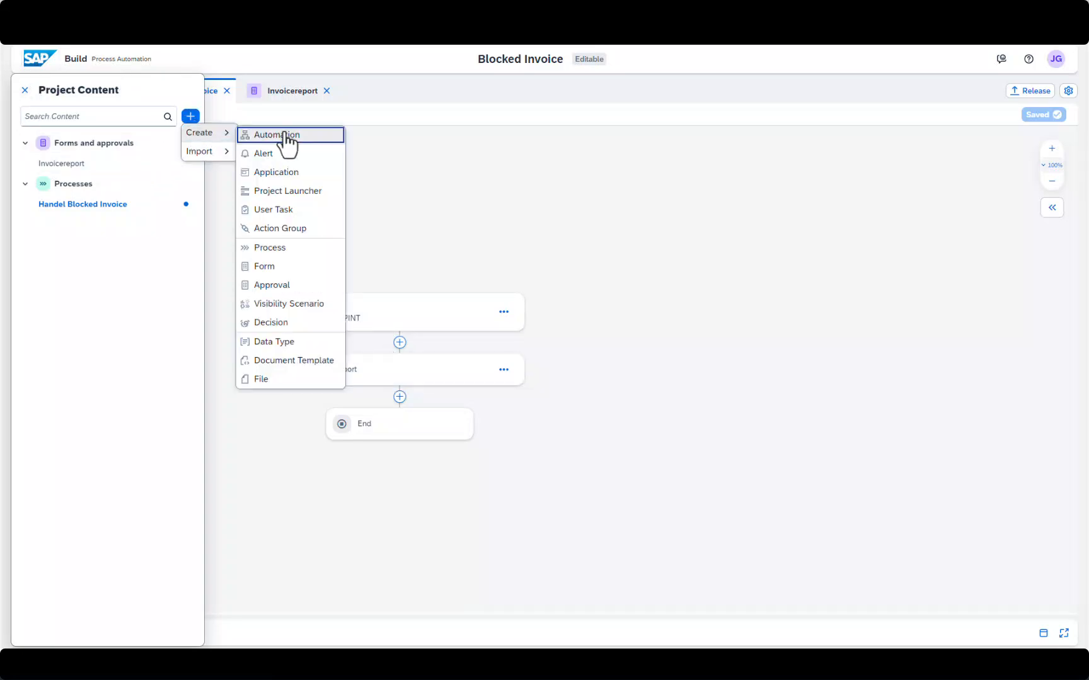
{"action": "left_click", "coordinate": [274, 342]}
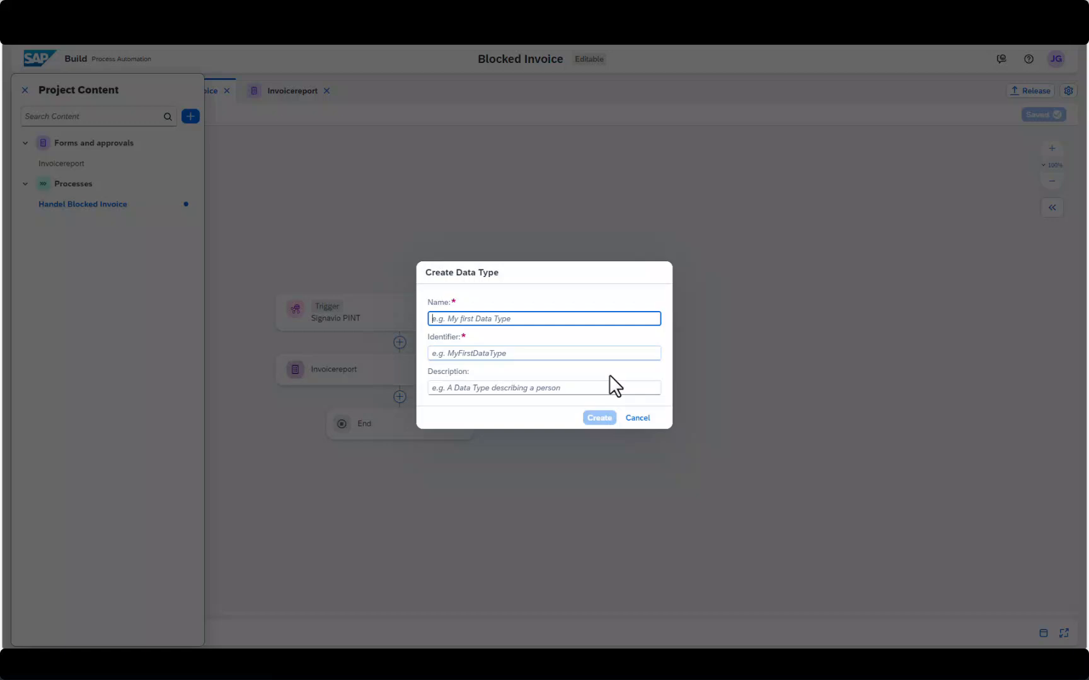
{"action": "type", "text": "Invoice"}
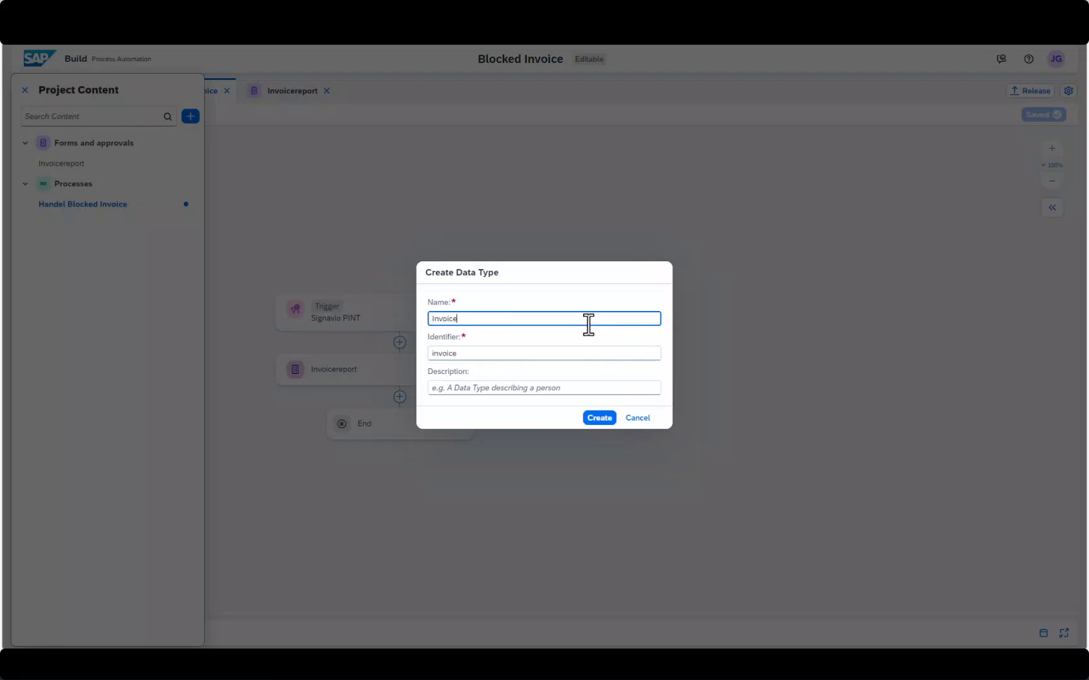
{"action": "type", "text": "Data"}
{"action": "left_click", "coordinate": [598, 417]}
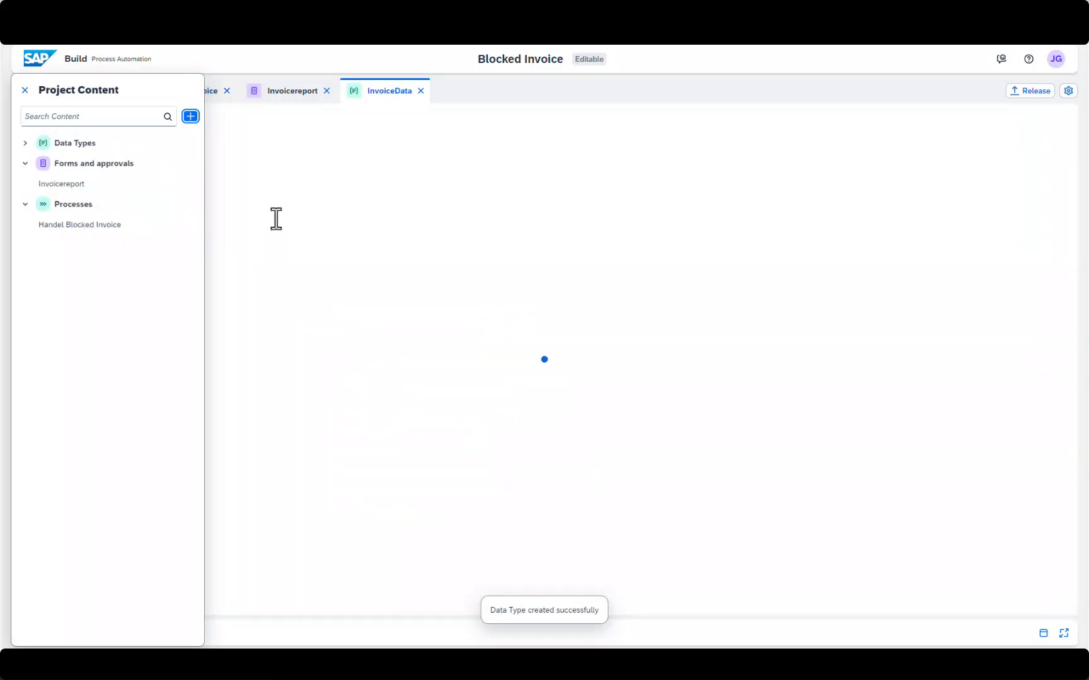
{"action": "left_click", "coordinate": [25, 90]}
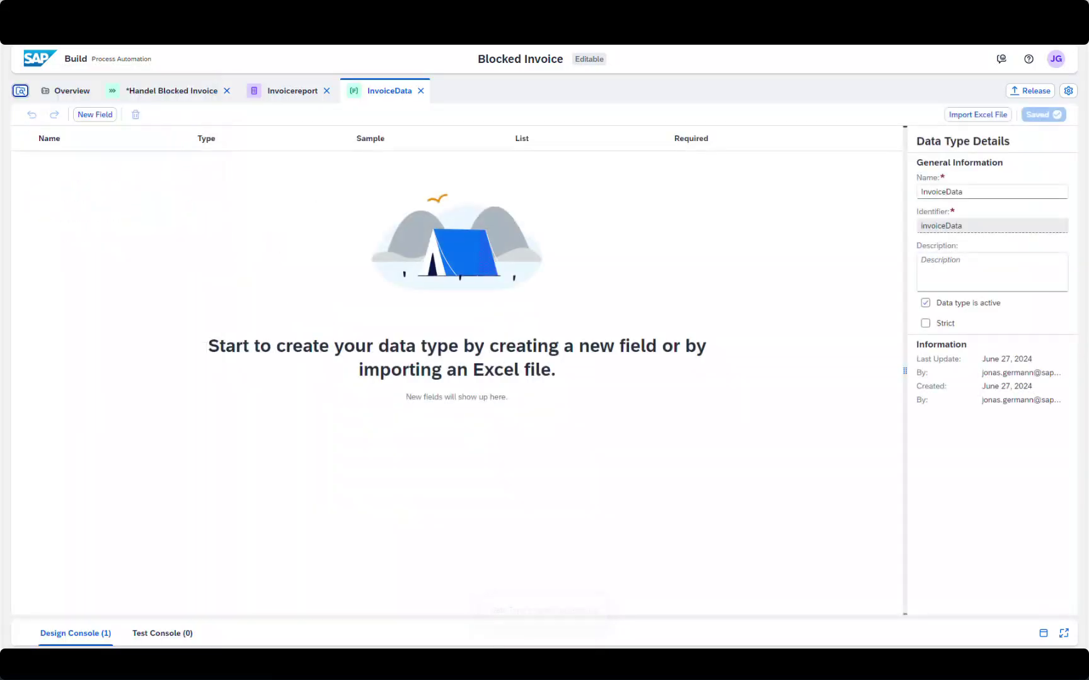
- Add a String field named InvoiceNumber to InvoiceData and save the data type
{"action": "left_click", "coordinate": [95, 114]}
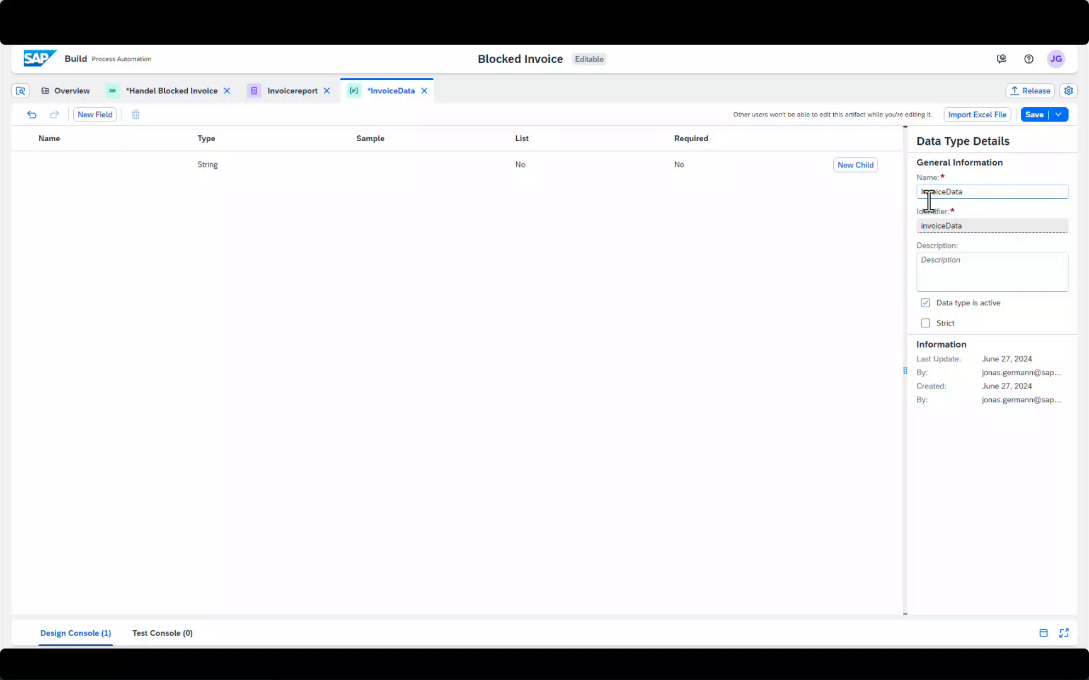
{"action": "left_click", "coordinate": [209, 170]}
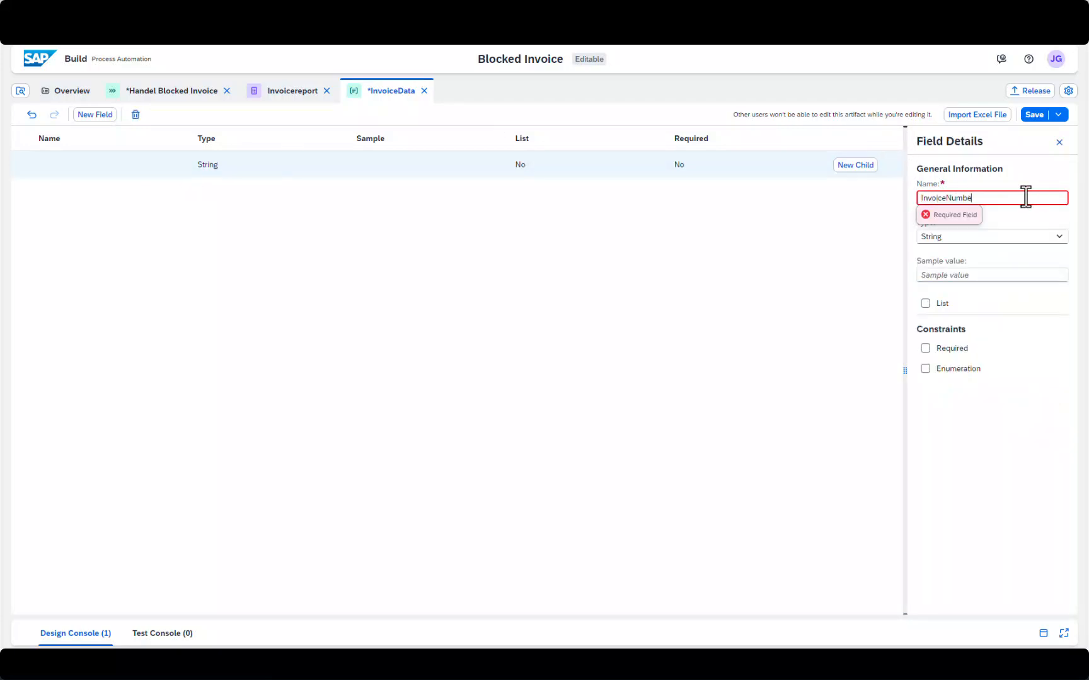
{"action": "type", "text": "r"}
{"action": "left_click", "coordinate": [1033, 114]}
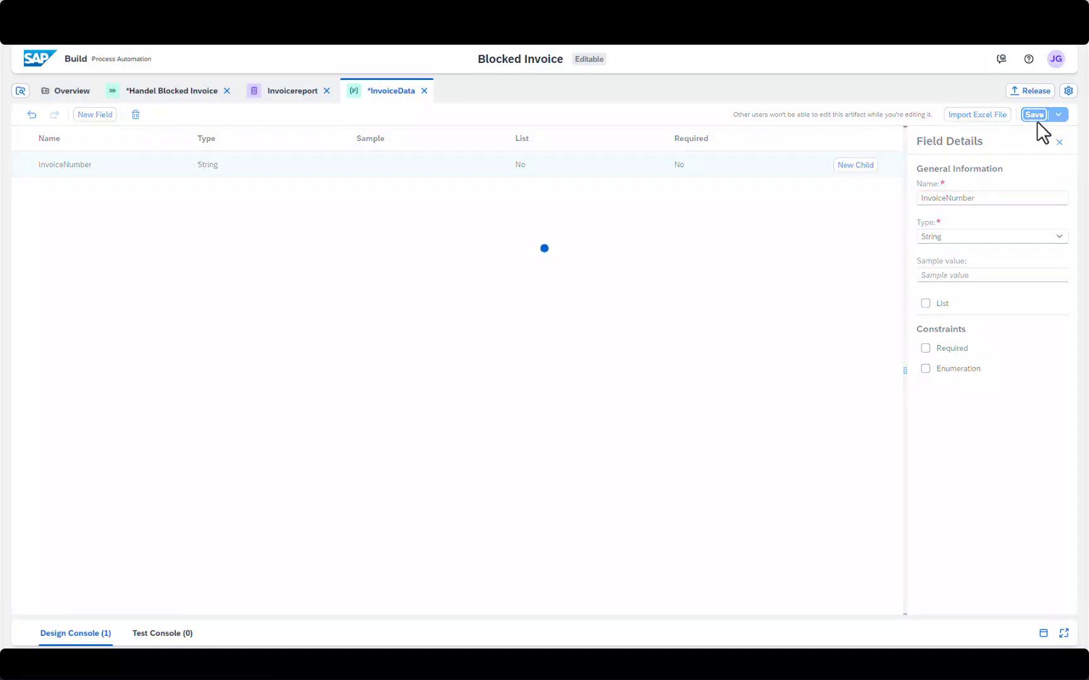
- Return to the Handel Blocked Invoice process and view the Invoicereport step's input mappings
{"action": "left_click", "coordinate": [172, 92]}
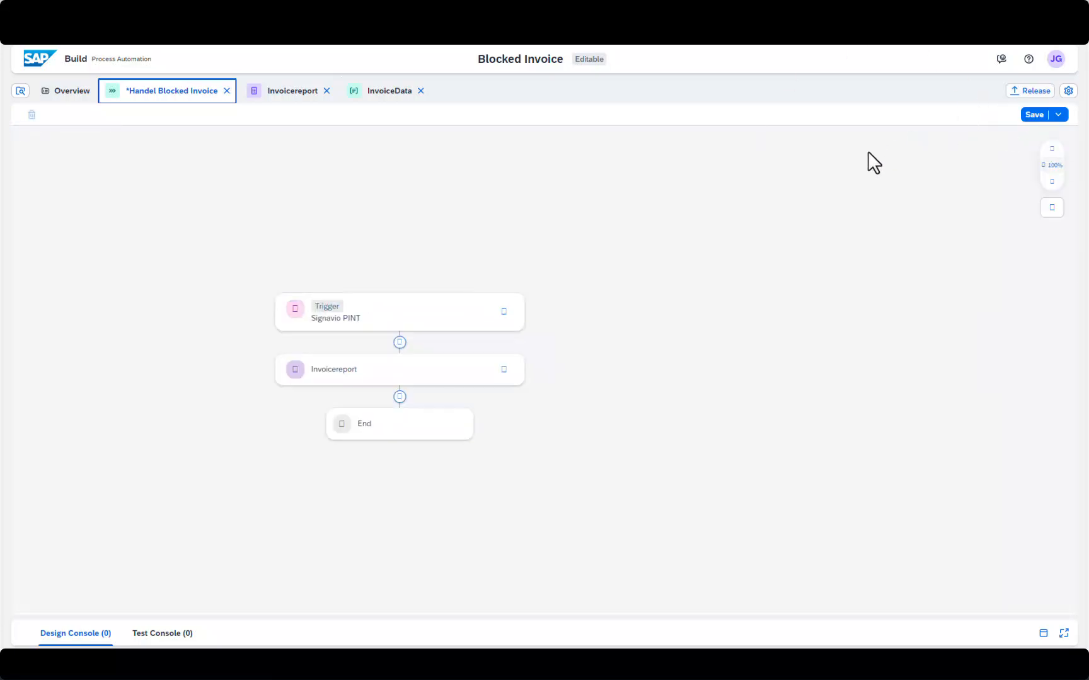
{"action": "left_click", "coordinate": [1031, 115]}
{"action": "left_click", "coordinate": [435, 371]}
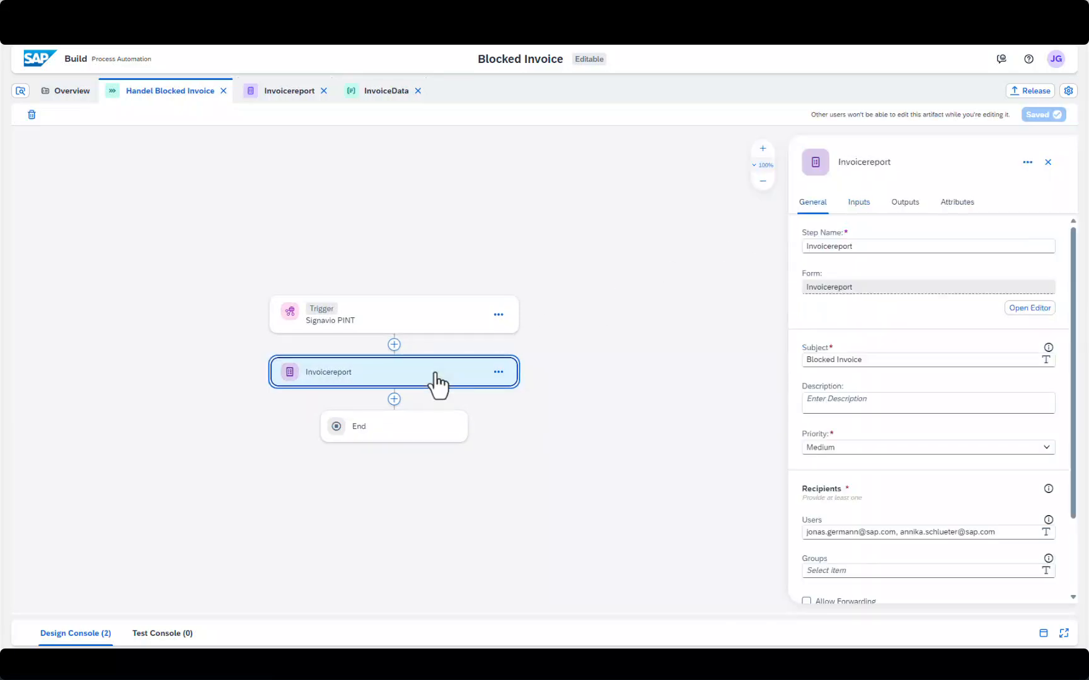
{"action": "left_click", "coordinate": [859, 203]}
- Map the InvoiceNumber process input to Blocked Invoice Number and save the process
{"action": "left_click", "coordinate": [936, 249]}
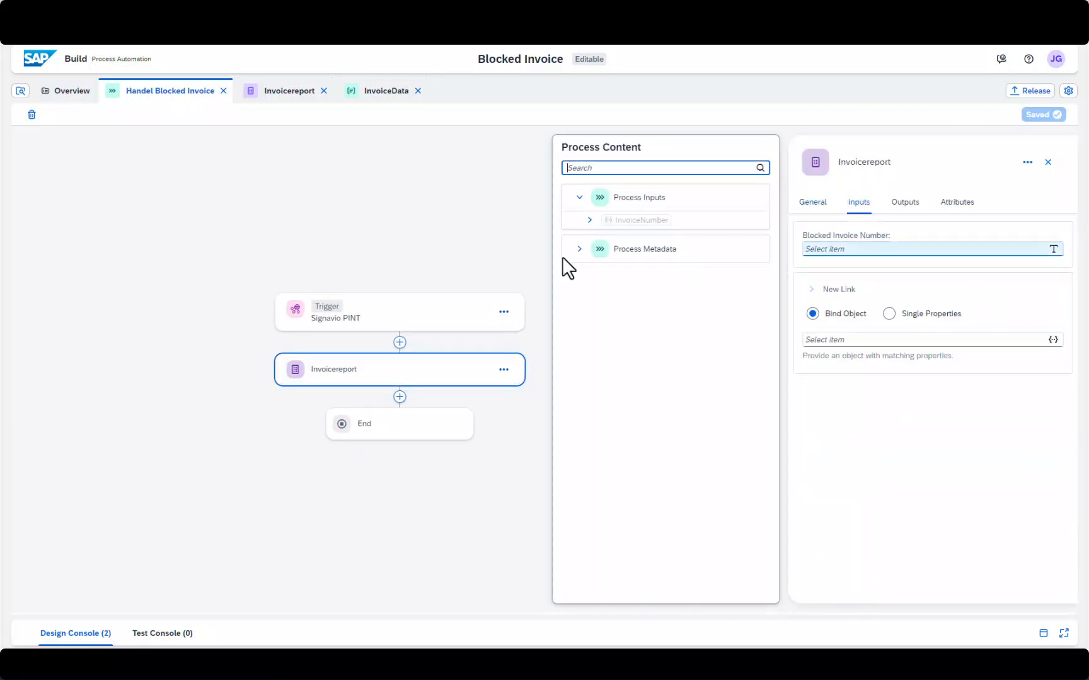
{"action": "left_click", "coordinate": [589, 220]}
{"action": "left_click", "coordinate": [647, 239]}
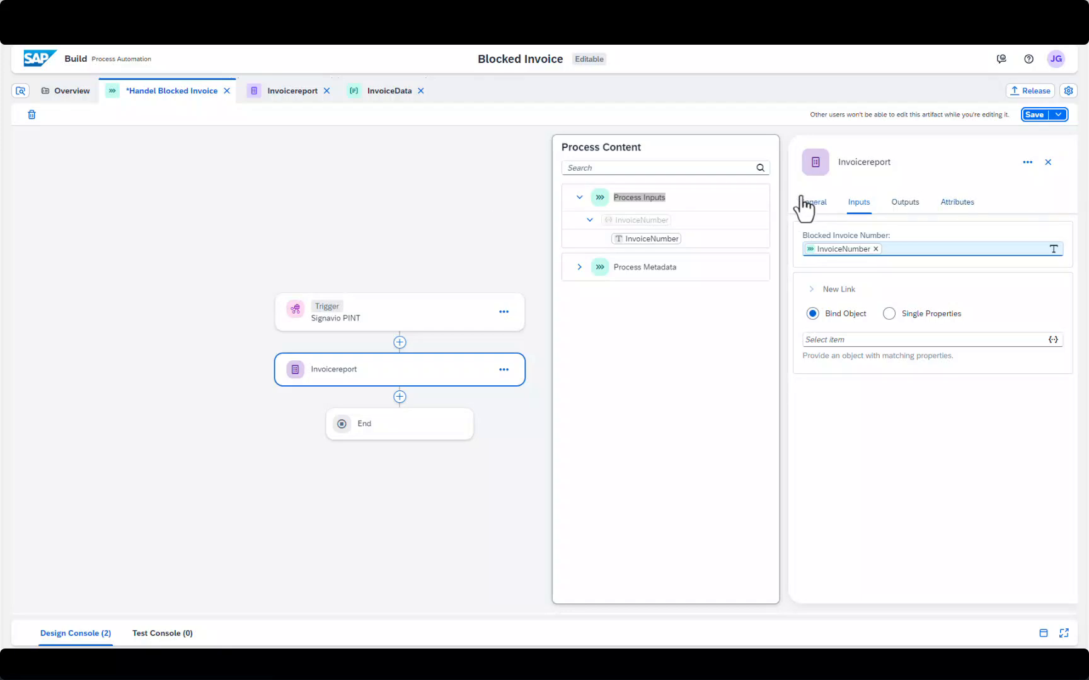
{"action": "left_click", "coordinate": [1031, 116]}
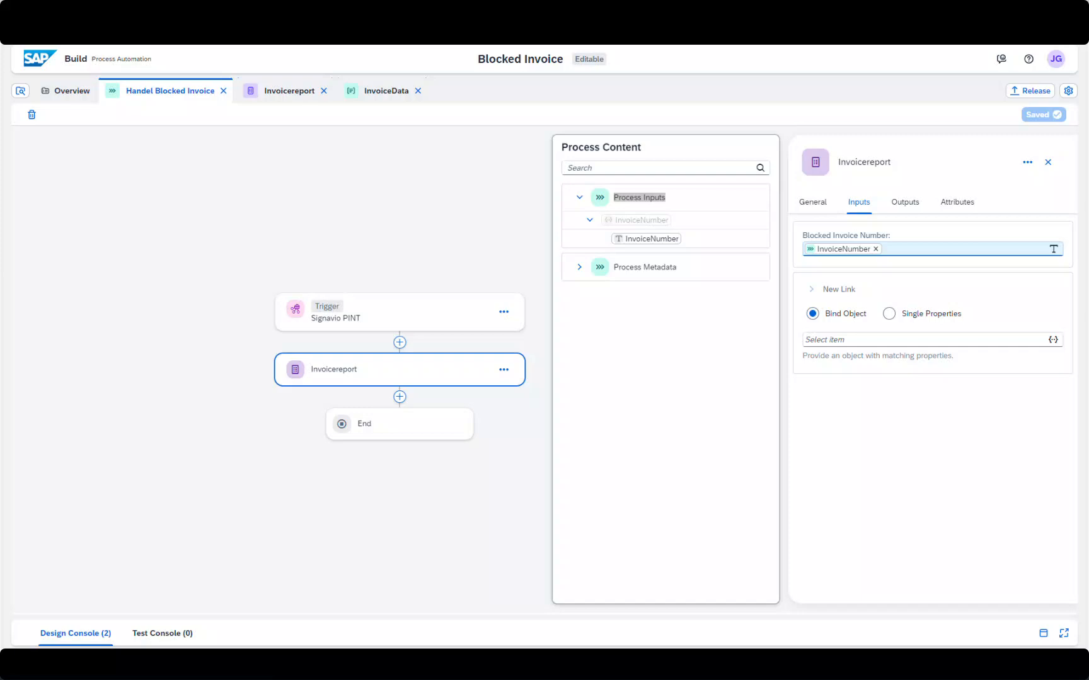
- Create a Blocked Invoices action on process KPPURCH460 with in-app notifications enabled
{"action": "left_click", "coordinate": [355, 211]}
{"action": "left_click_drag", "start_coordinate": [361, 244], "coordinate": [442, 216]}
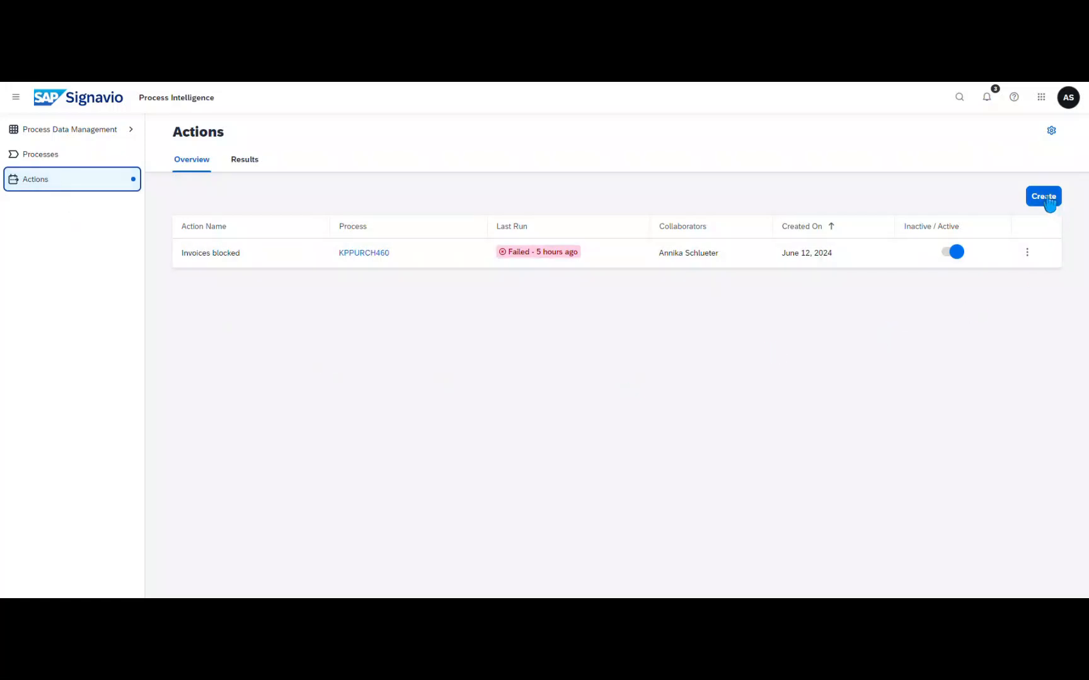
{"action": "left_click", "coordinate": [1044, 197]}
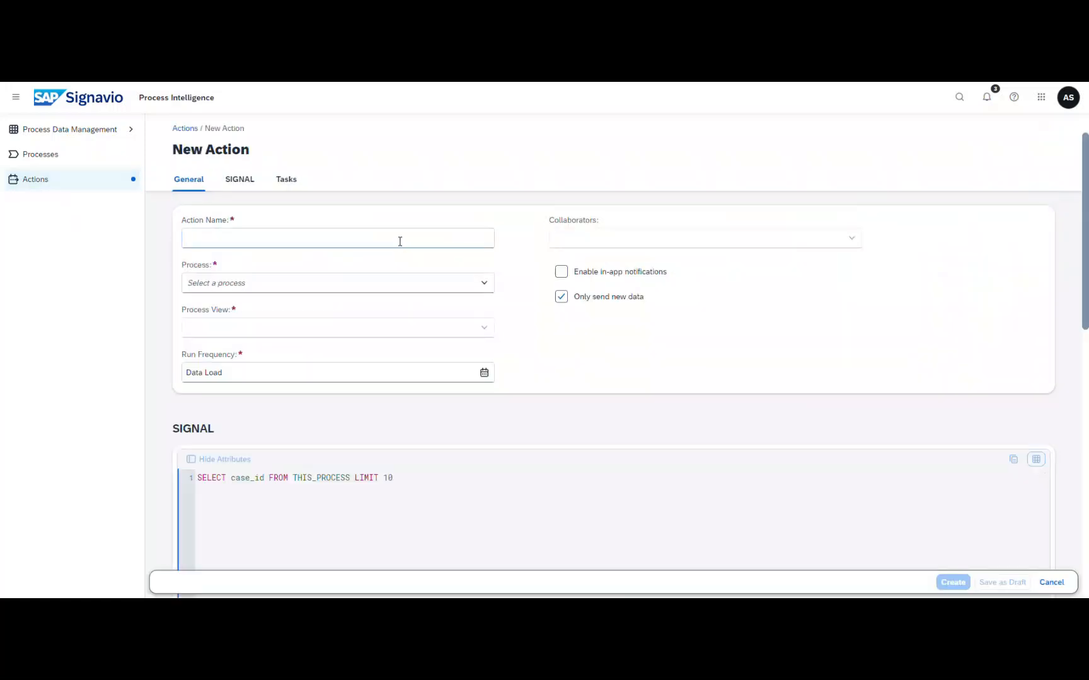
{"action": "left_click", "coordinate": [399, 241]}
{"action": "type", "text": "Blocked "}
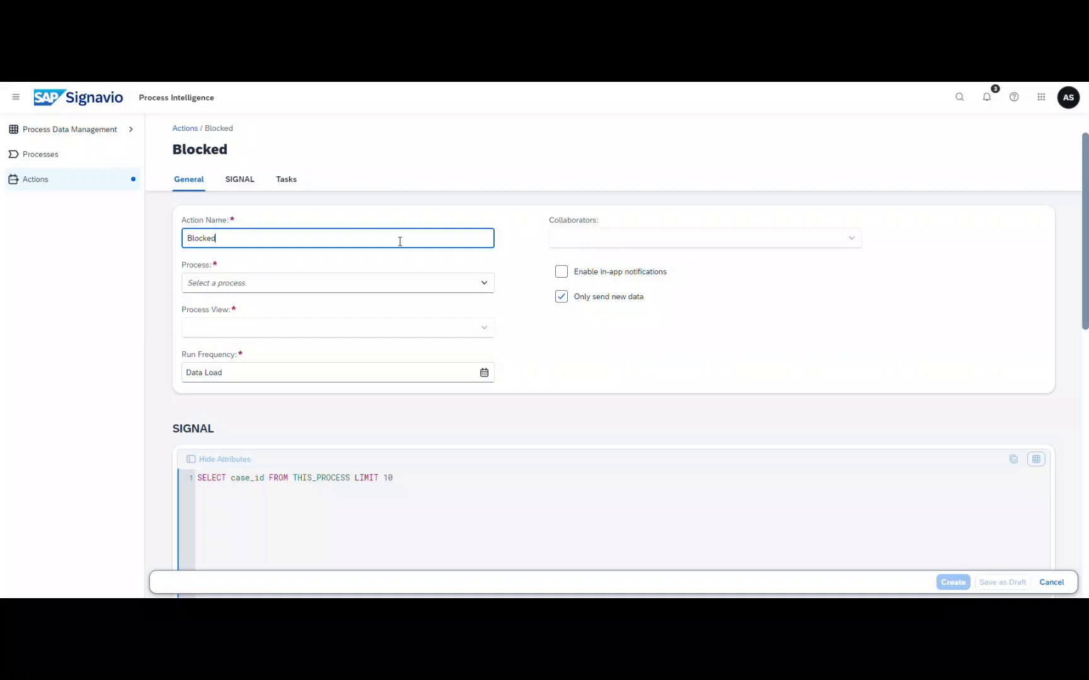
{"action": "type", "text": "Invoices"}
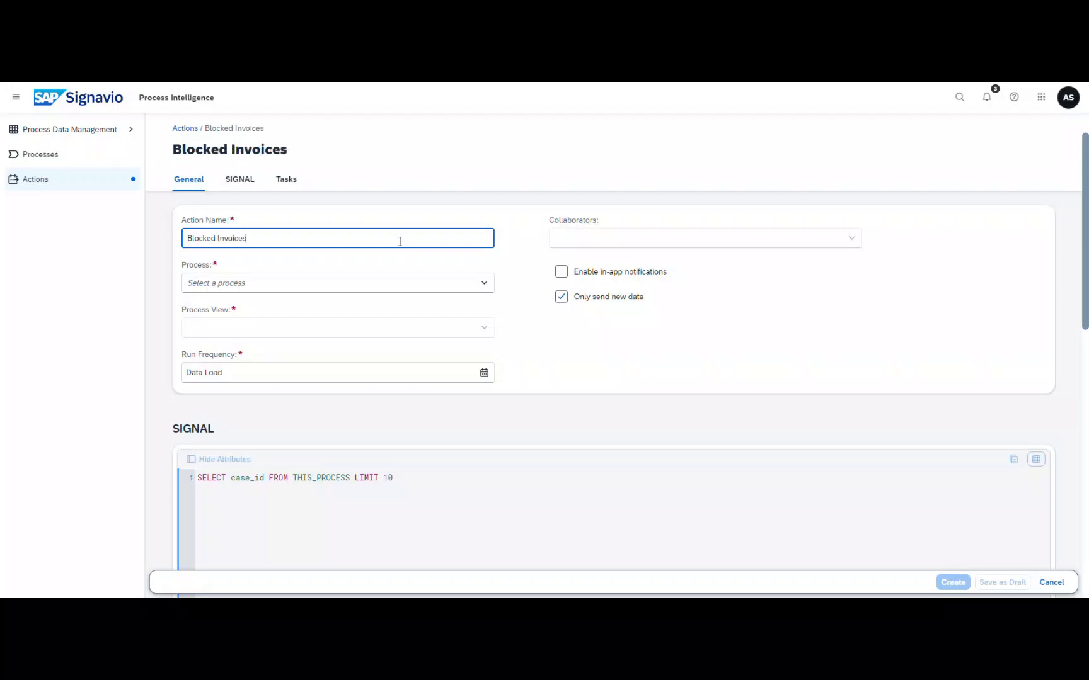
{"action": "left_click", "coordinate": [484, 282]}
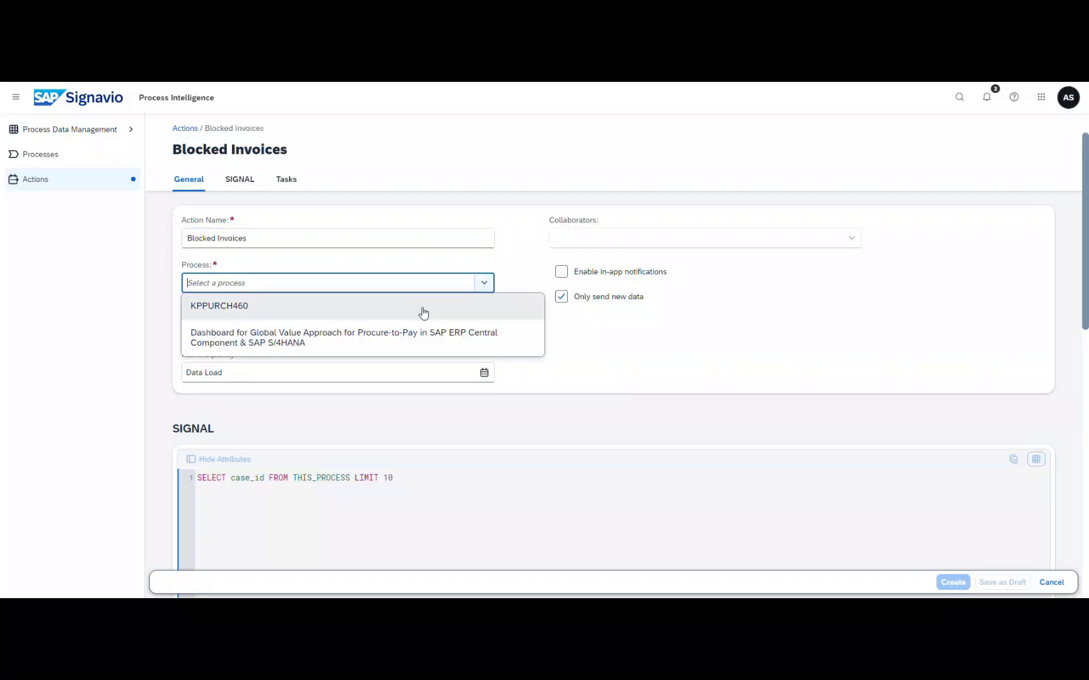
{"action": "left_click", "coordinate": [426, 308]}
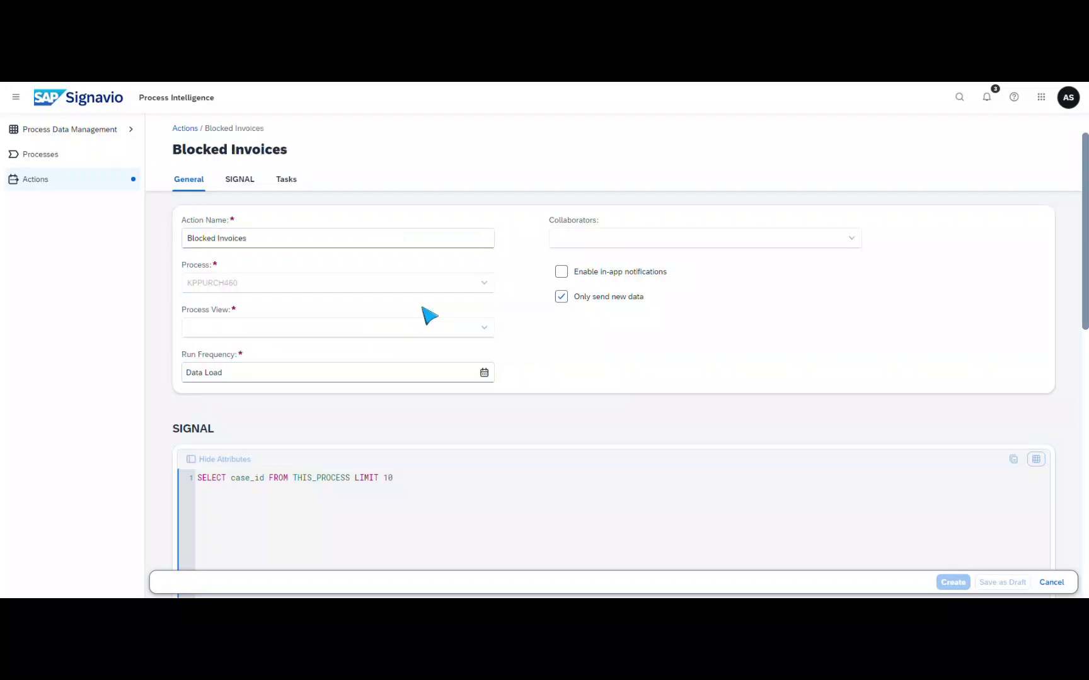
{"action": "left_click", "coordinate": [561, 272]}
{"action": "scroll", "coordinate": [572, 387], "scroll_direction": "down", "scroll_amount": 2}
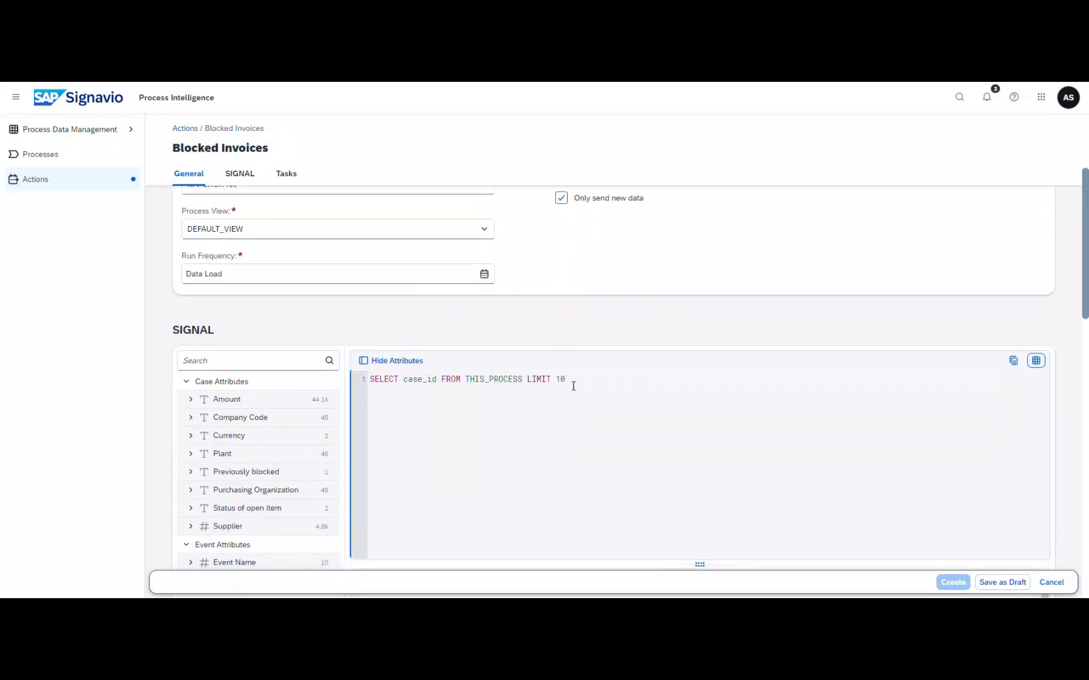
- Replace the default SIGNAL query with the blocked-invoice query, removing company code and plant filters
{"action": "key", "text": "ctrl+a"}
{"action": "key", "text": "BackSpace"}
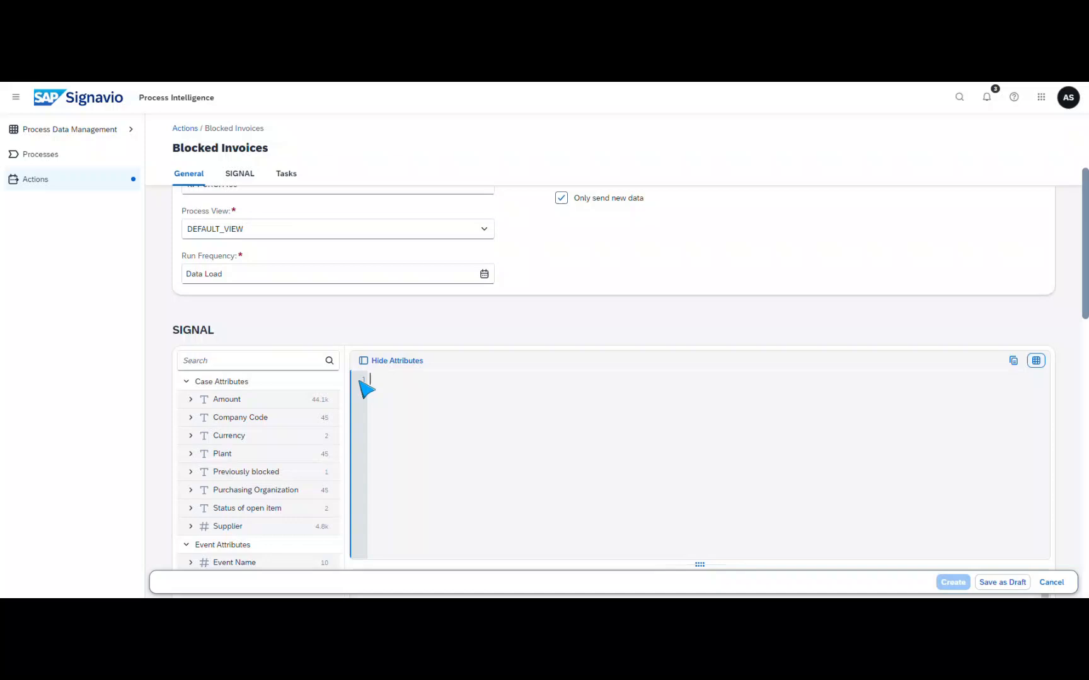
{"action": "key", "text": "super+v"}
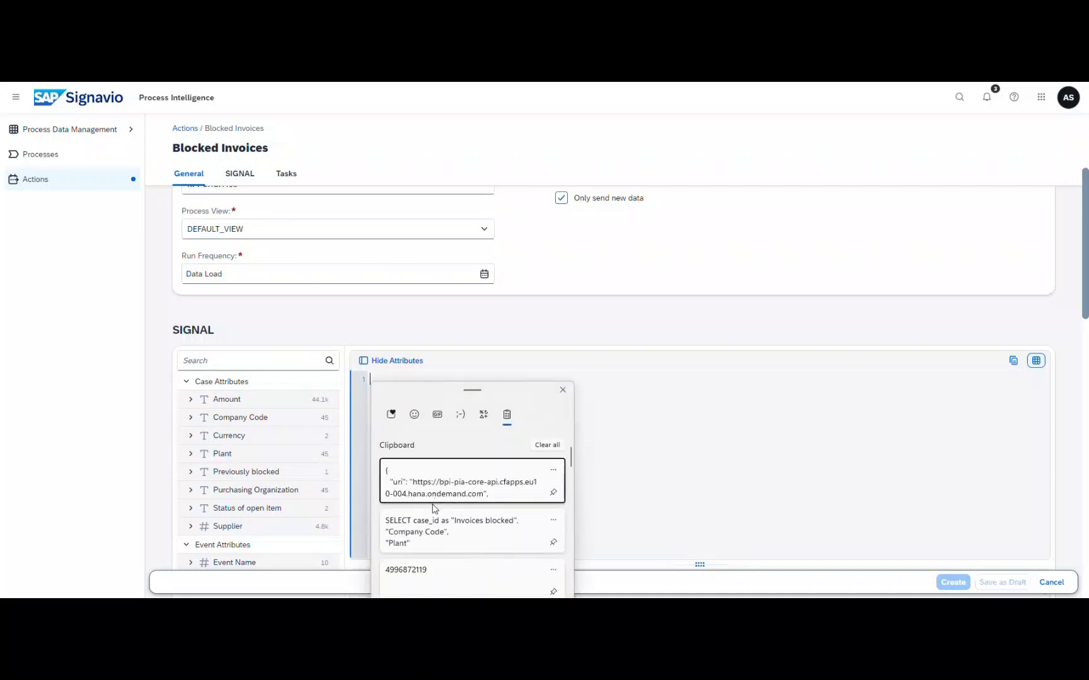
{"action": "left_click", "coordinate": [451, 531]}
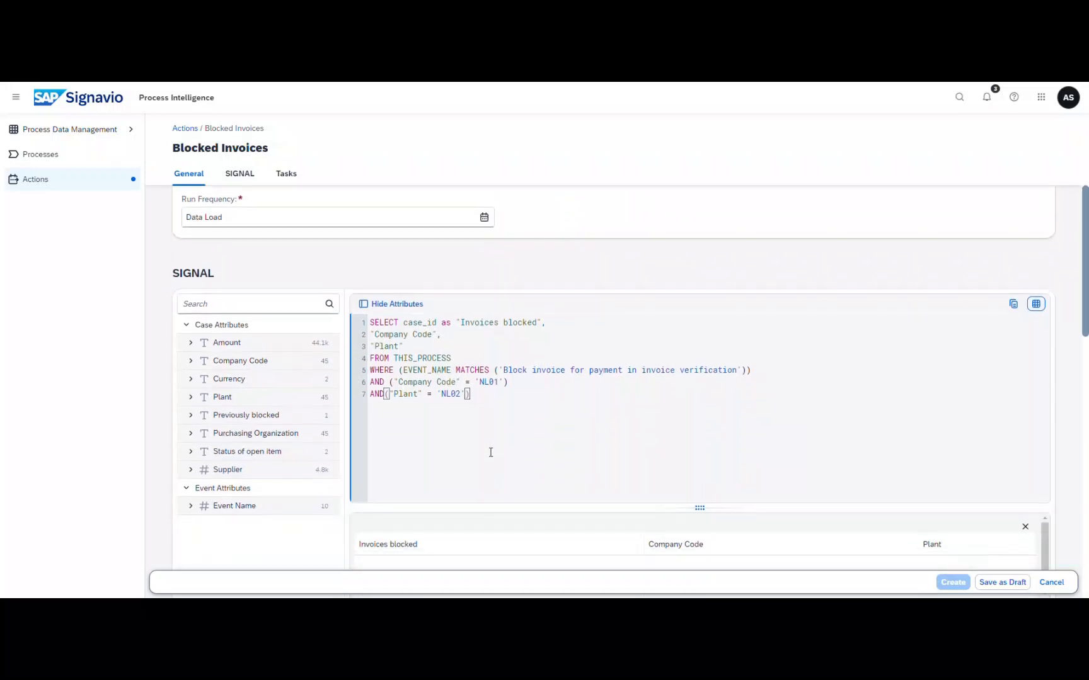
{"action": "left_click_drag", "start_coordinate": [483, 393], "coordinate": [367, 382]}
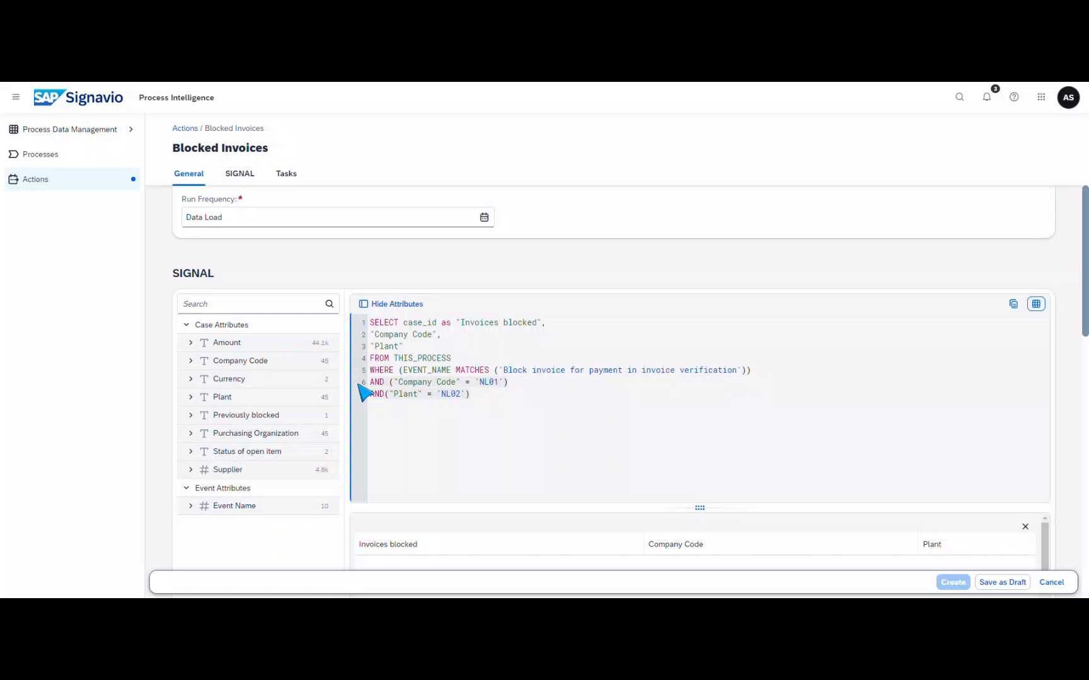
{"action": "key", "text": "BackSpace"}
{"action": "scroll", "coordinate": [421, 408], "scroll_direction": "down", "scroll_amount": 2}
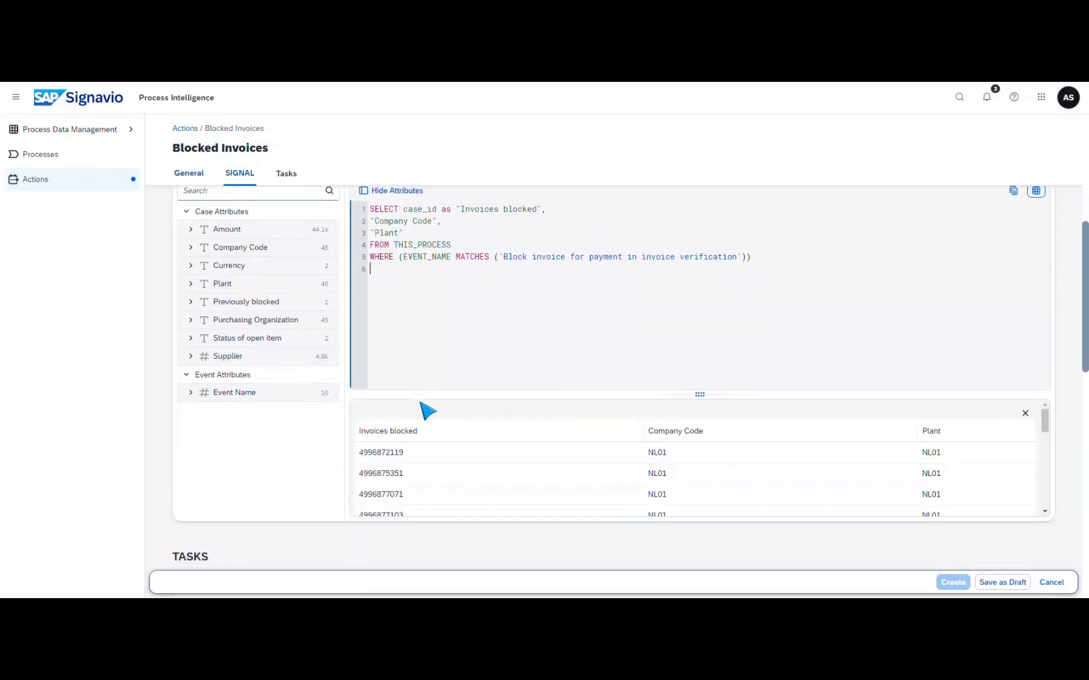
{"action": "scroll", "coordinate": [645, 475], "scroll_direction": "down", "scroll_amount": 5}
{"action": "scroll", "coordinate": [646, 475], "scroll_direction": "down", "scroll_amount": 3}
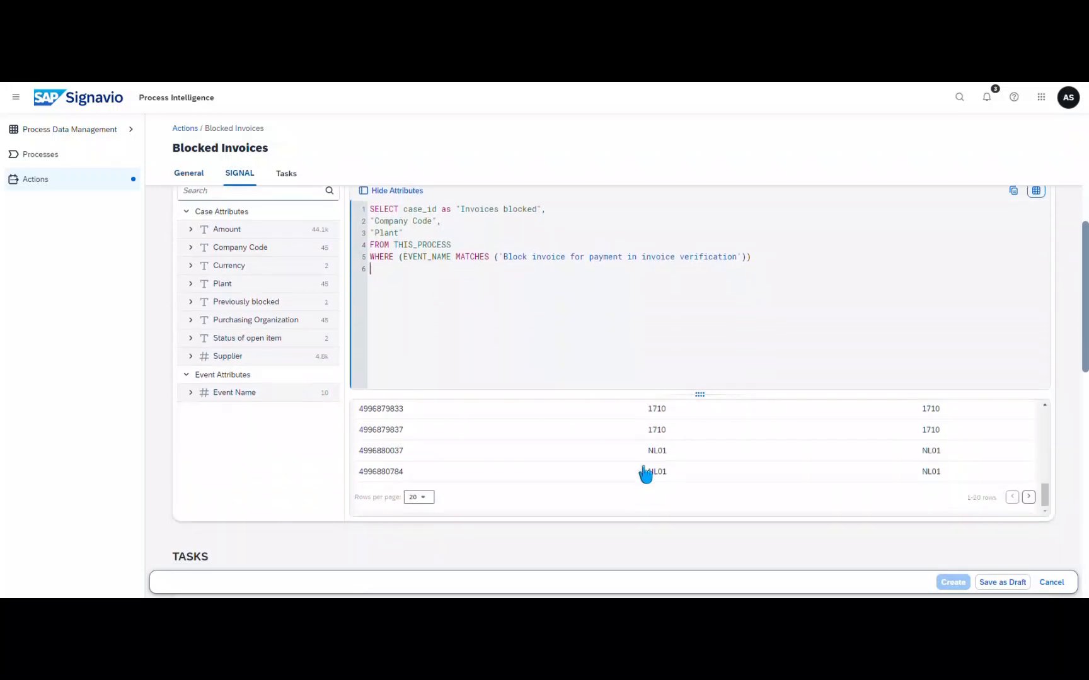
{"action": "scroll", "coordinate": [645, 475], "scroll_direction": "down", "scroll_amount": 4}
{"action": "scroll", "coordinate": [645, 475], "scroll_direction": "down", "scroll_amount": 2}
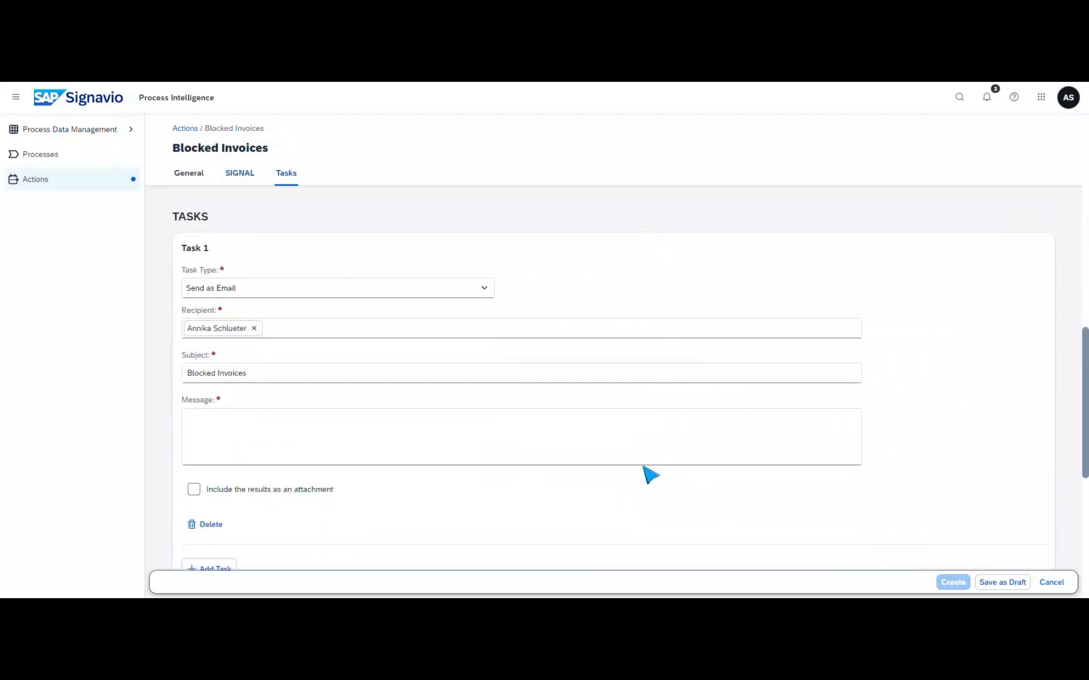
- Set the task to SAP Build Process Automation with trigger Signavio PINT, mapping Invoices blocked to Invoicenumber
{"action": "left_click", "coordinate": [484, 288]}
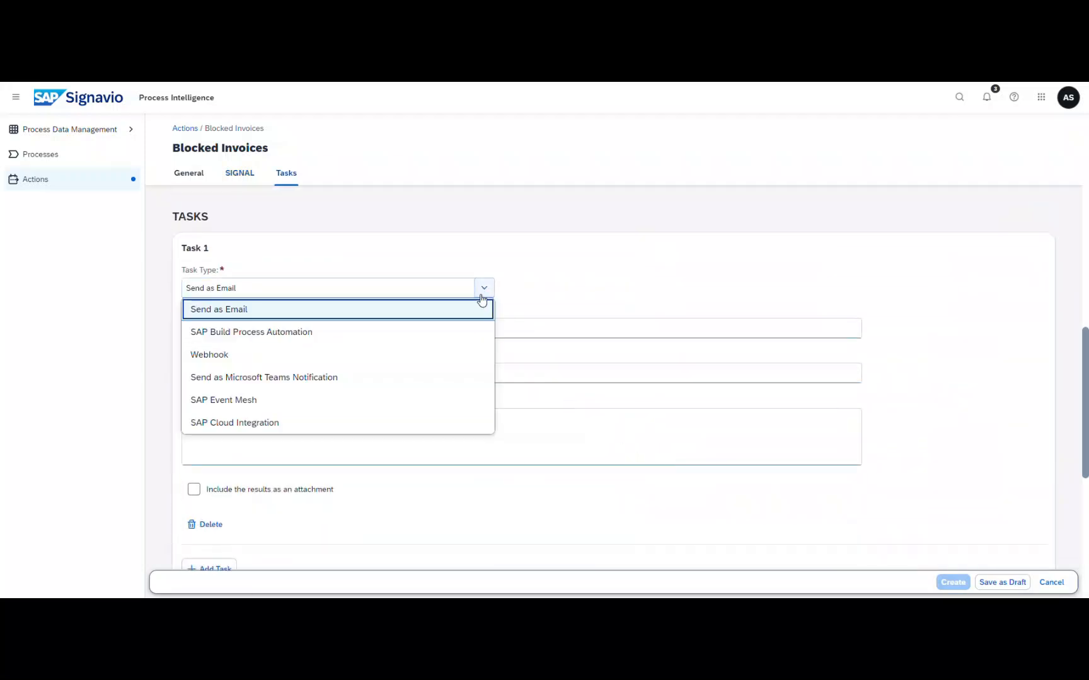
{"action": "left_click", "coordinate": [413, 334]}
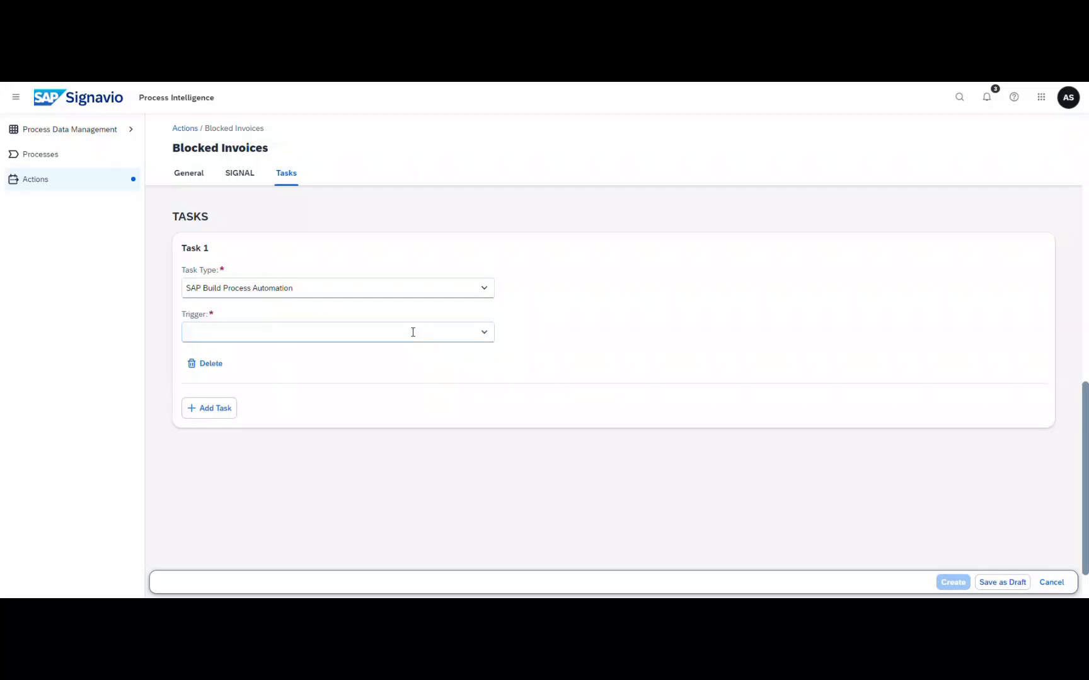
{"action": "left_click", "coordinate": [486, 334]}
{"action": "left_click", "coordinate": [421, 354]}
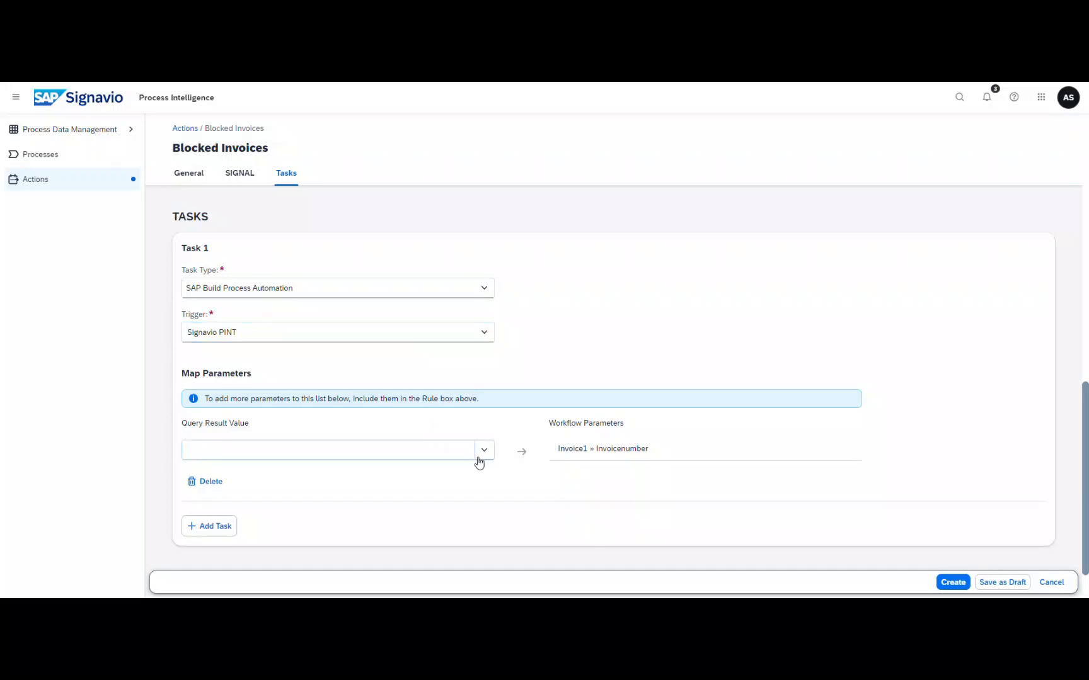
{"action": "left_click", "coordinate": [481, 453]}
{"action": "left_click", "coordinate": [432, 475]}
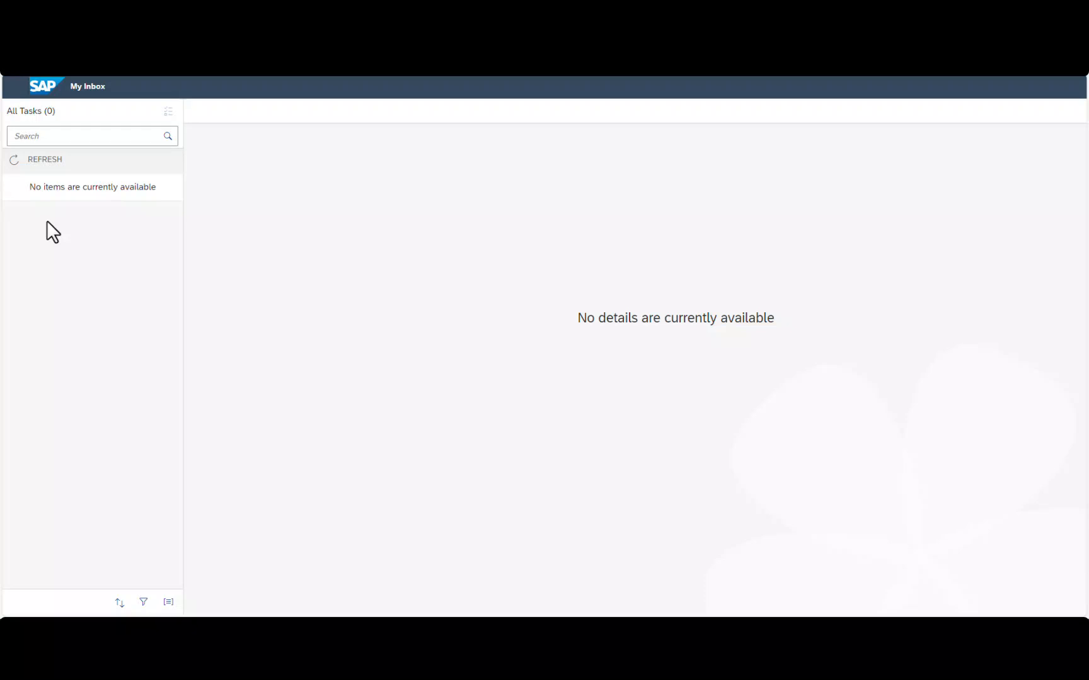
- Refresh My Inbox until Notification Blocked Invoice tasks appear and open the first one
{"action": "left_click", "coordinate": [80, 163]}
{"action": "left_click", "coordinate": [80, 163]}
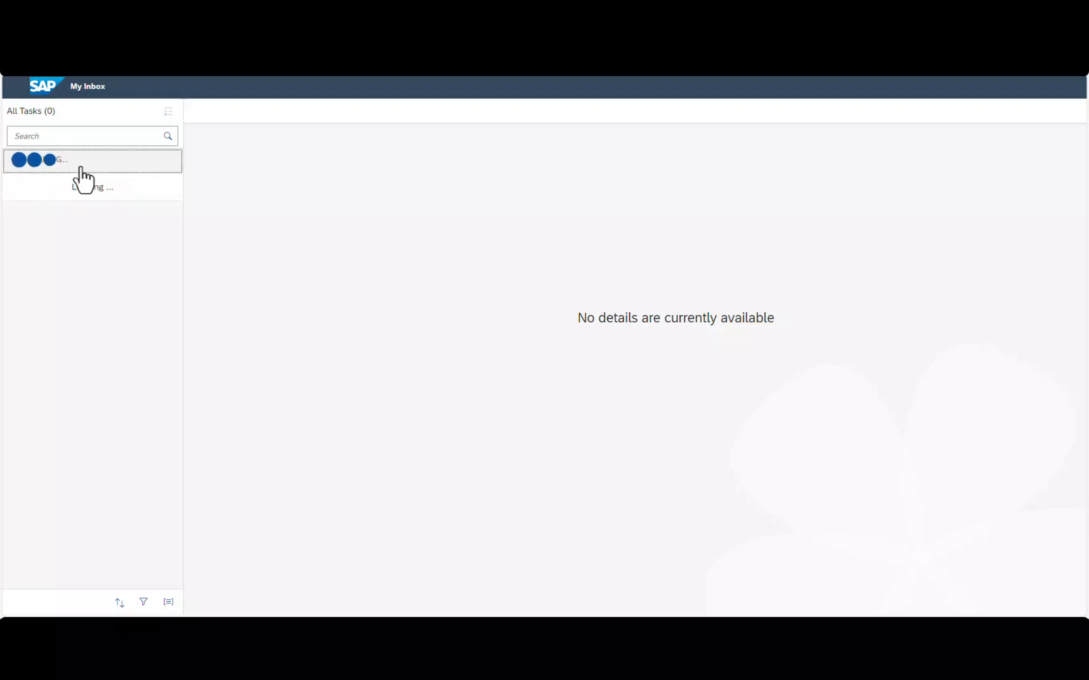
{"action": "left_click", "coordinate": [79, 163]}
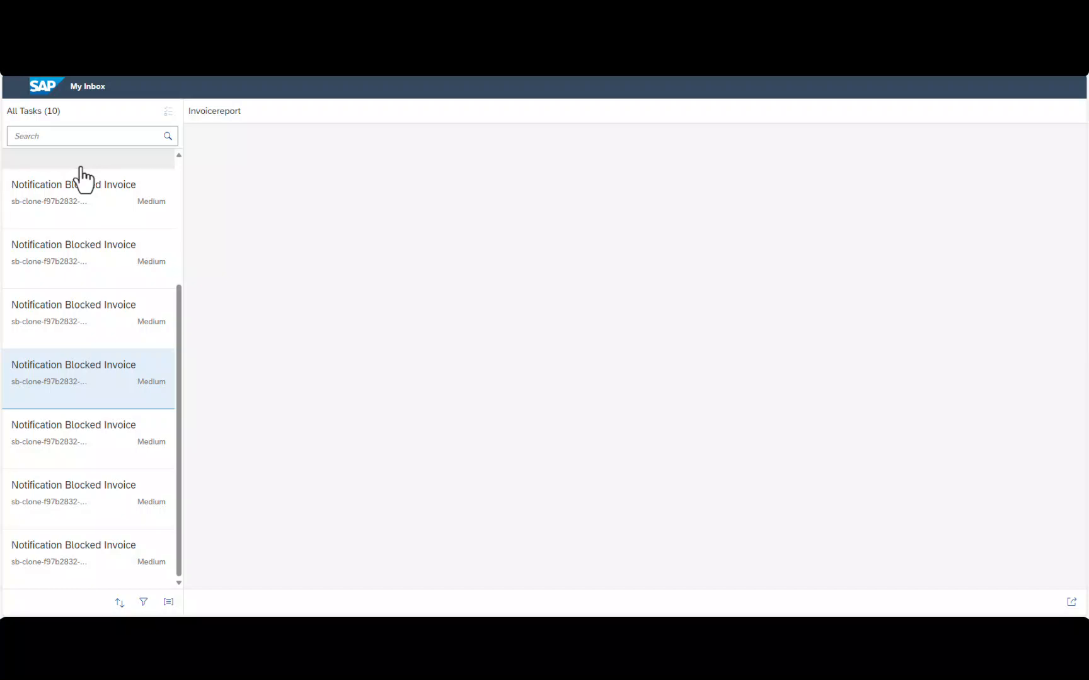
{"action": "left_click", "coordinate": [107, 137]}
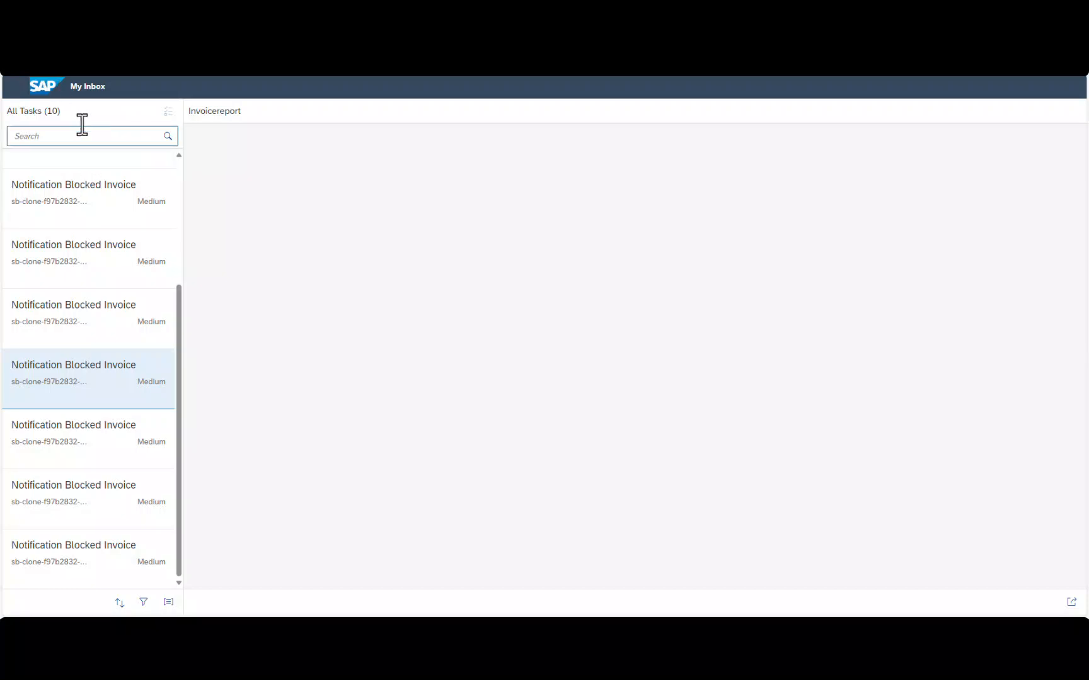
{"action": "left_click_drag", "start_coordinate": [115, 192], "coordinate": [126, 175]}
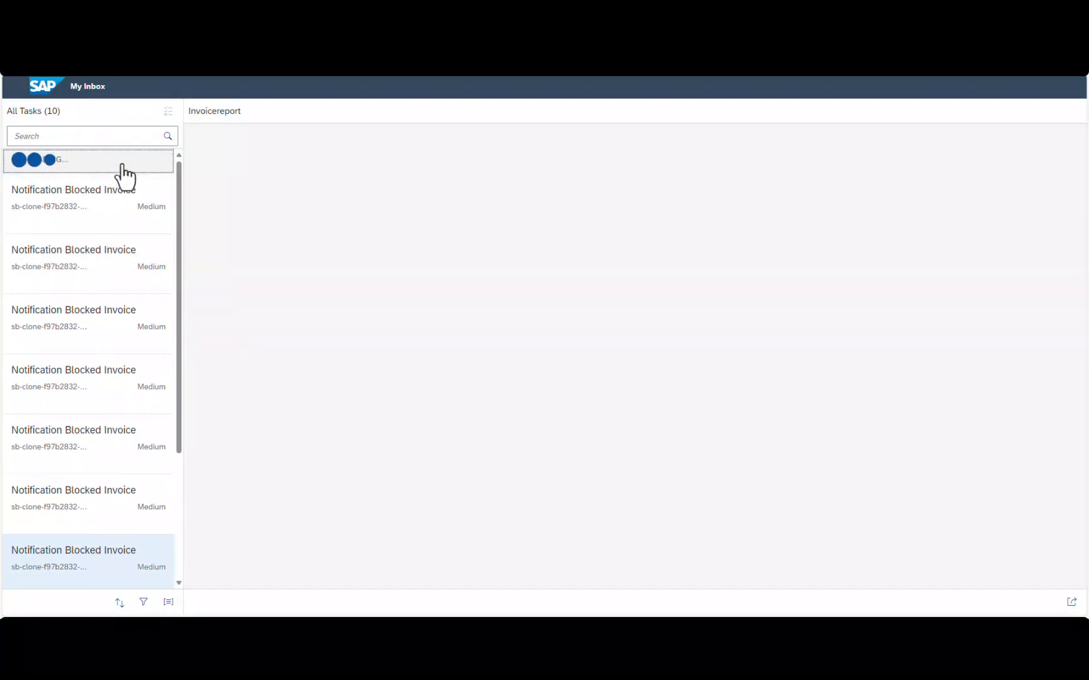
{"action": "left_click", "coordinate": [125, 166]}
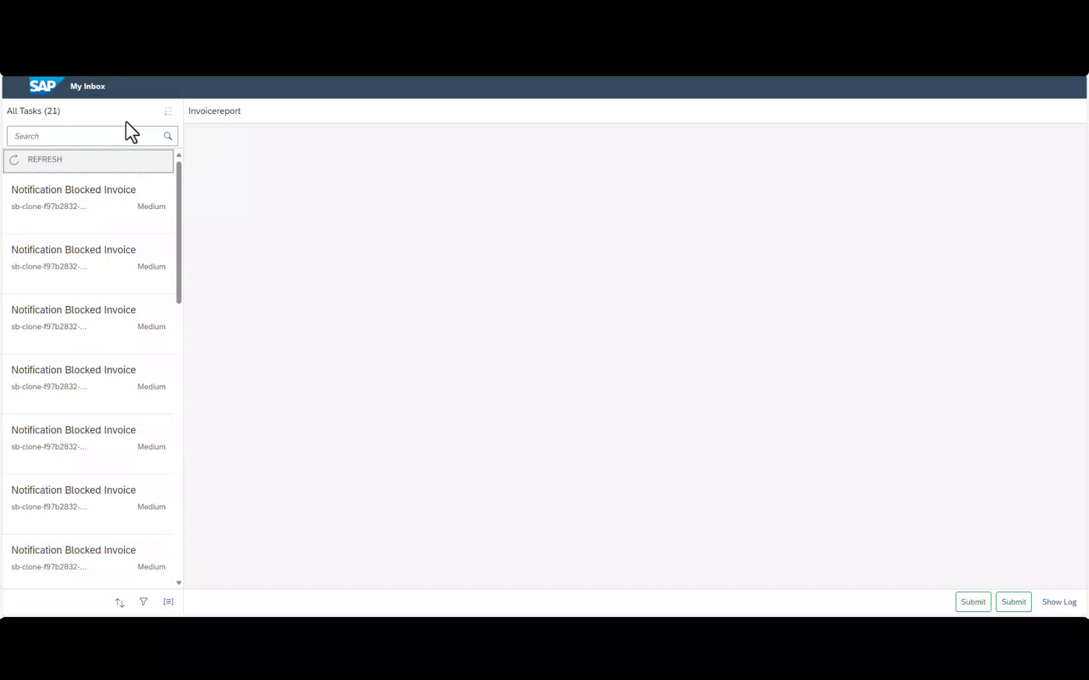
{"action": "left_click", "coordinate": [107, 223]}
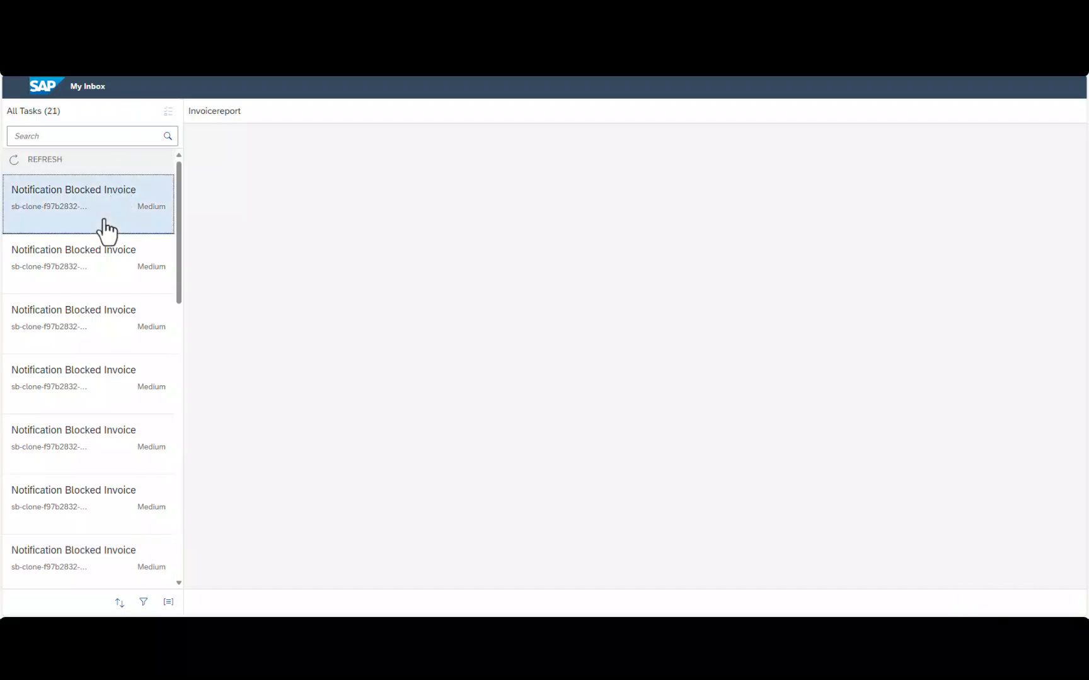